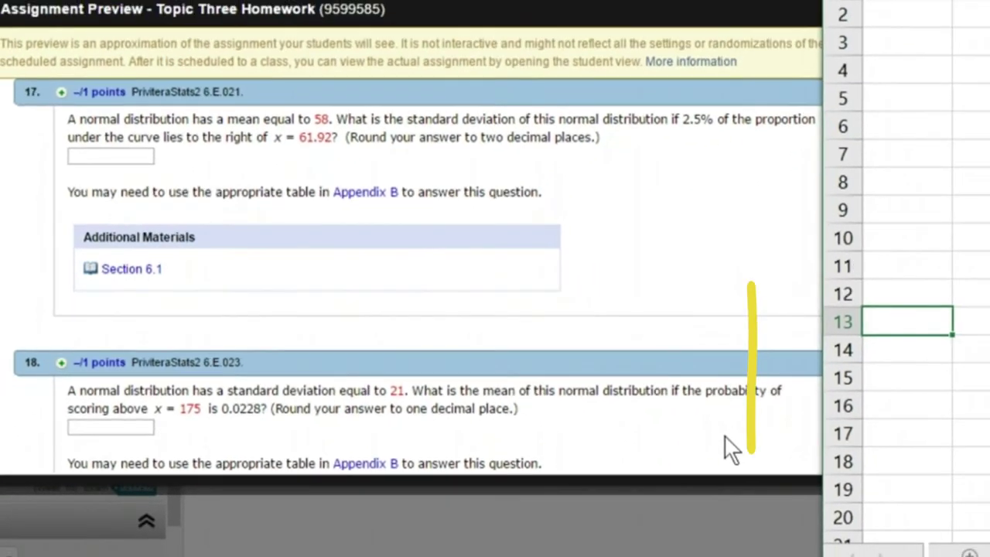
Enter the labels "mean", "sd" and "score (x or z)" in cells A13 through A15.
{"action": "type", "text": "mean"}
{"action": "key", "text": "Return"}
{"action": "type", "text": "sd"}
{"action": "key", "text": "Return"}
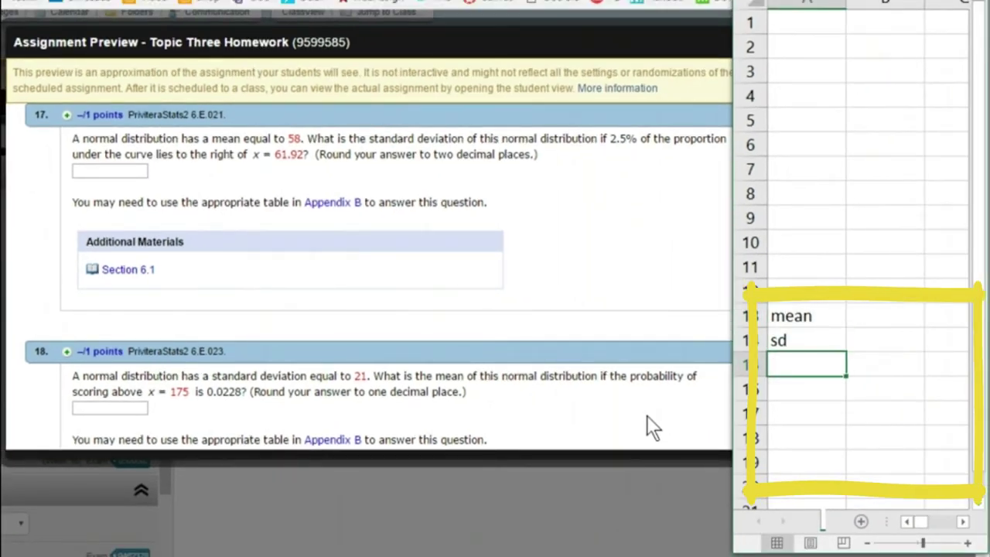
{"action": "type", "text": "score ("}
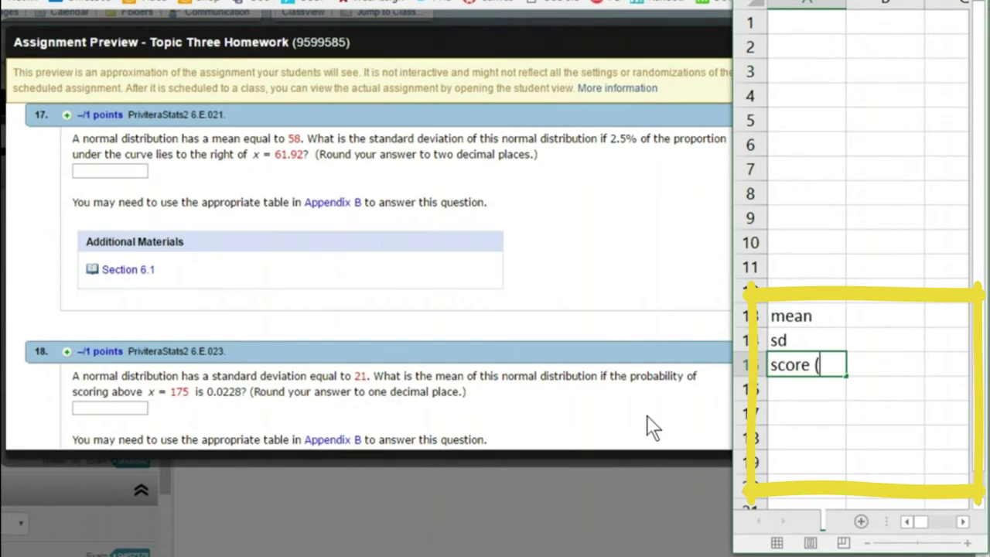
{"action": "type", "text": "x or z)"}
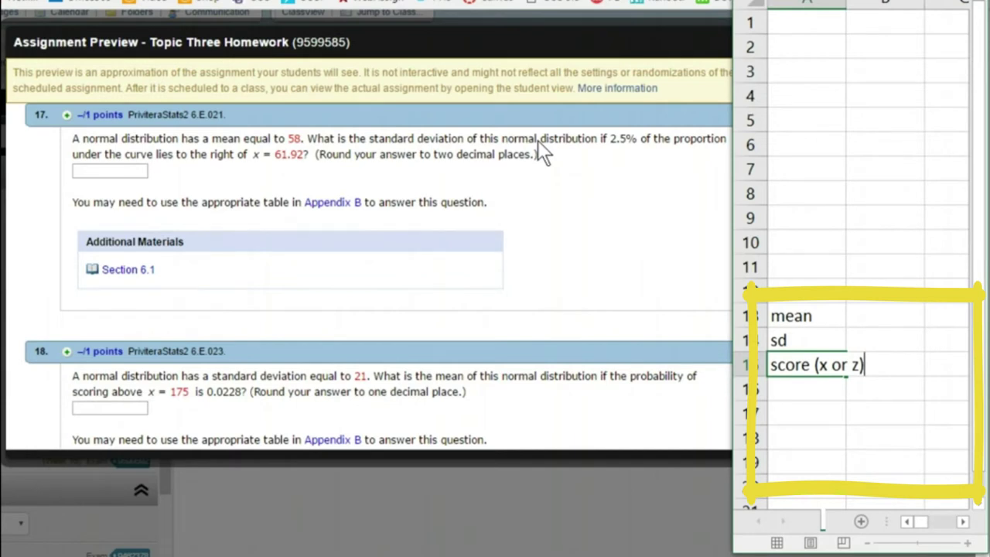
{"action": "key", "text": "Return"}
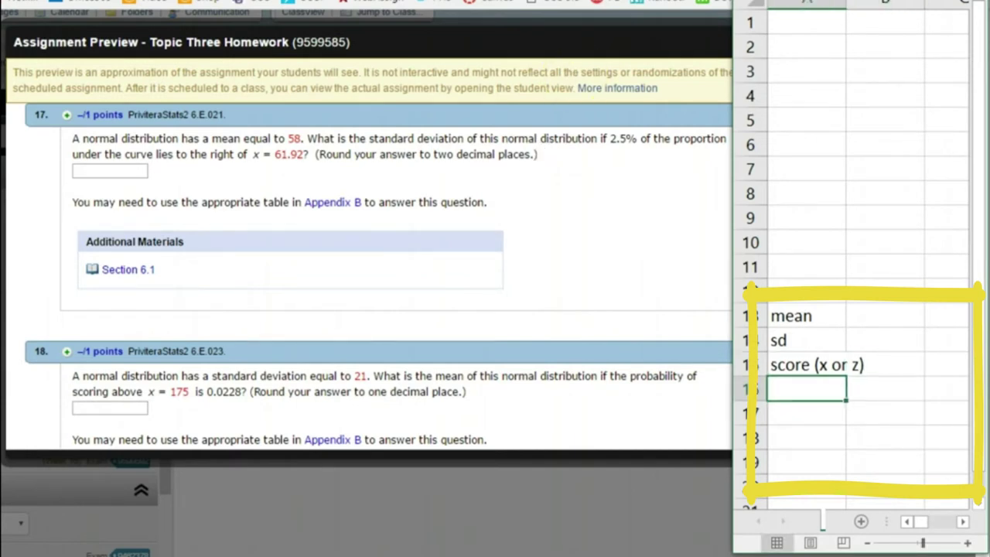
Enter the label "probability (p)" in cell A16 and auto-fit column A to its labels.
{"action": "double_click", "coordinate": [848, 4]}
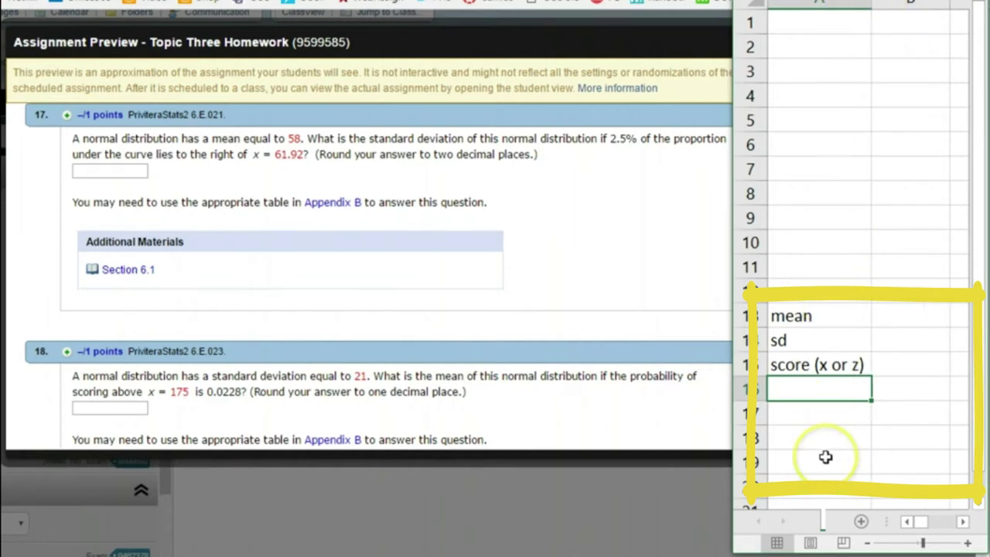
{"action": "type", "text": "probability (p)"}
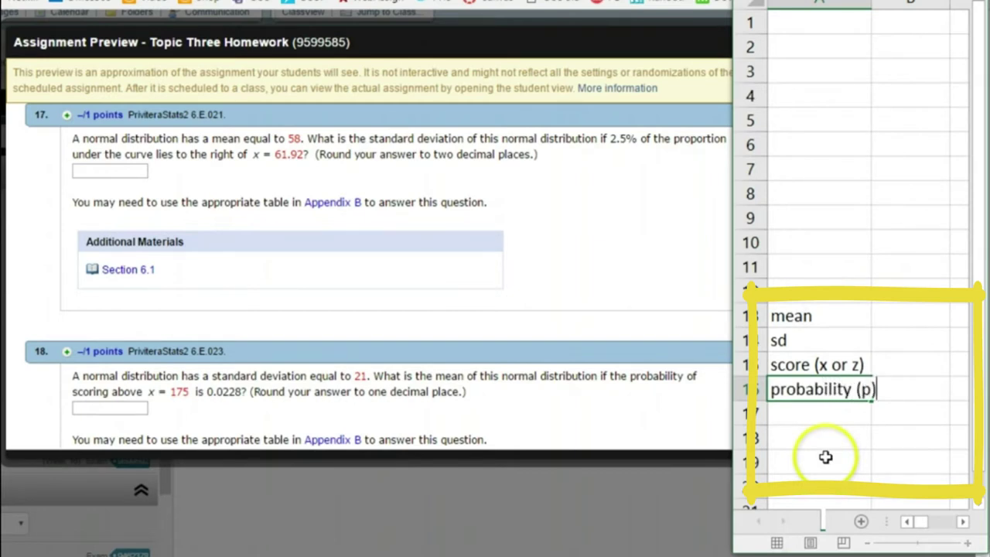
{"action": "left_click", "coordinate": [875, 4]}
{"action": "double_click", "coordinate": [872, 4]}
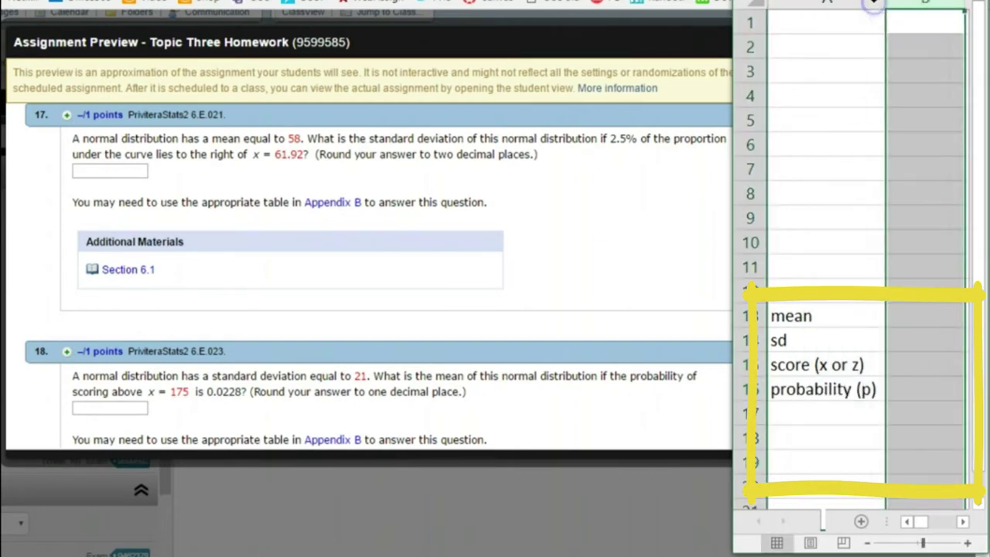
{"action": "left_click", "coordinate": [858, 197]}
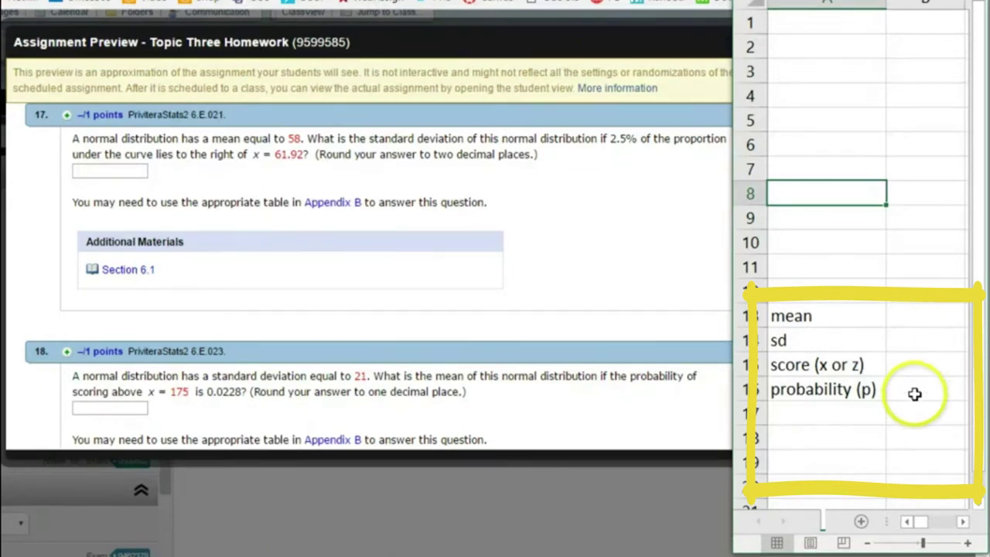
Enter 58 as the mean in B13 and a question mark for the unknown sd in B14.
{"action": "left_click", "coordinate": [939, 315]}
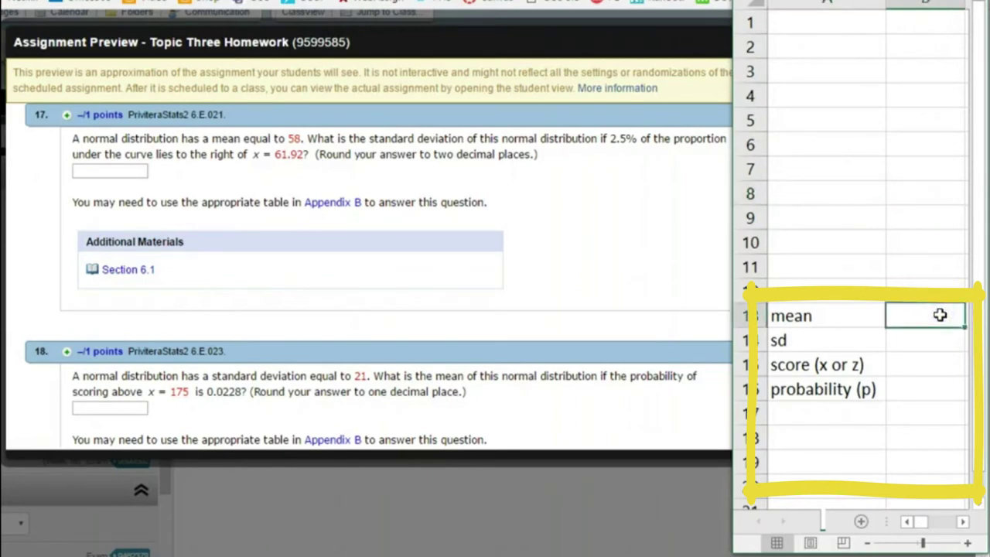
{"action": "type", "text": "58"}
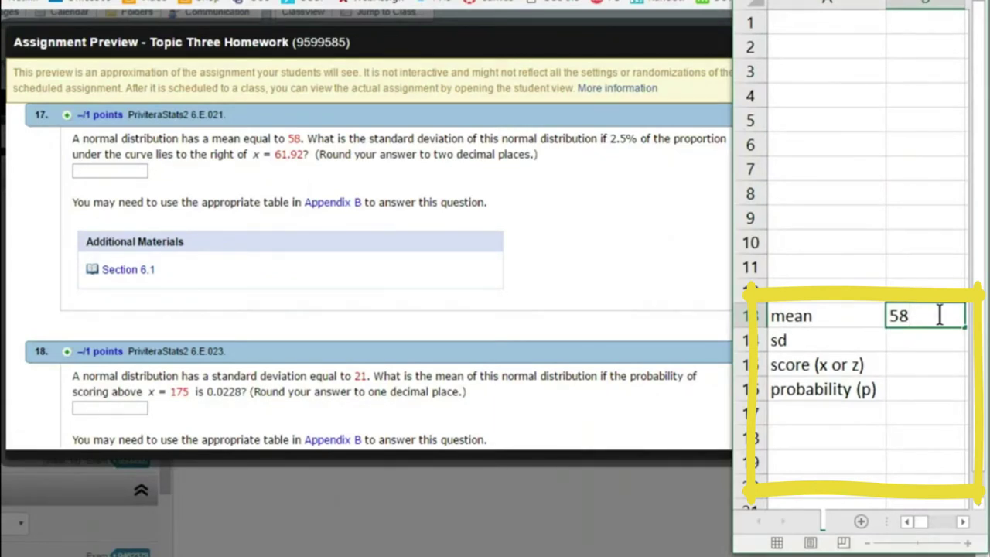
{"action": "key", "text": "Return"}
{"action": "type", "text": "?"}
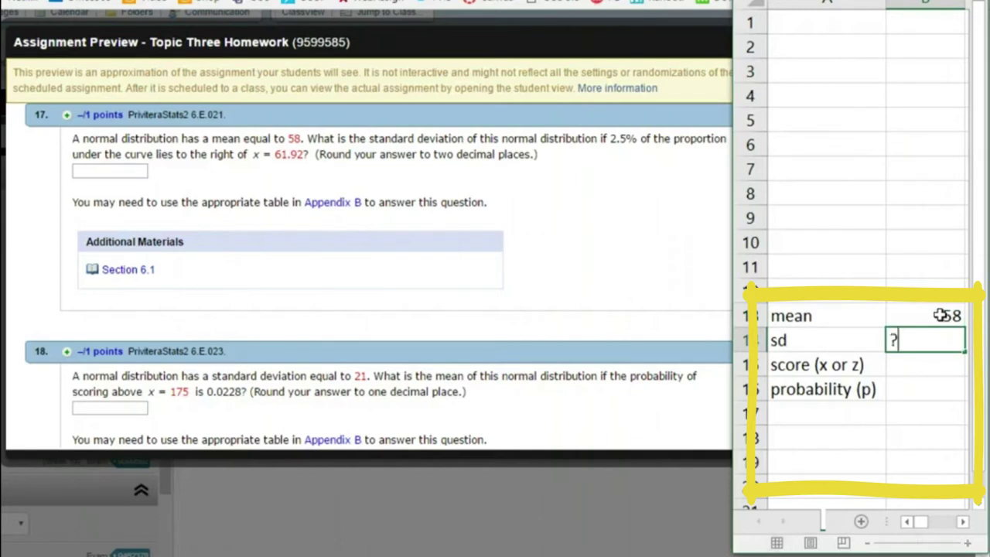
{"action": "key", "text": "Return"}
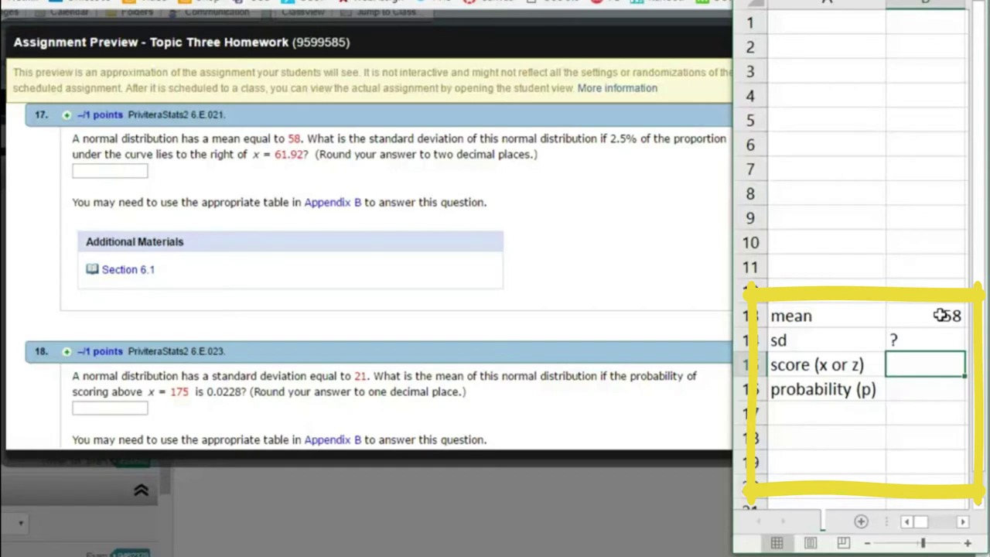
Enter the score 61.92 in B15 and the probability .025 in B16.
{"action": "key", "text": "Down"}
{"action": "key", "text": "Up"}
{"action": "type", "text": "61.92"}
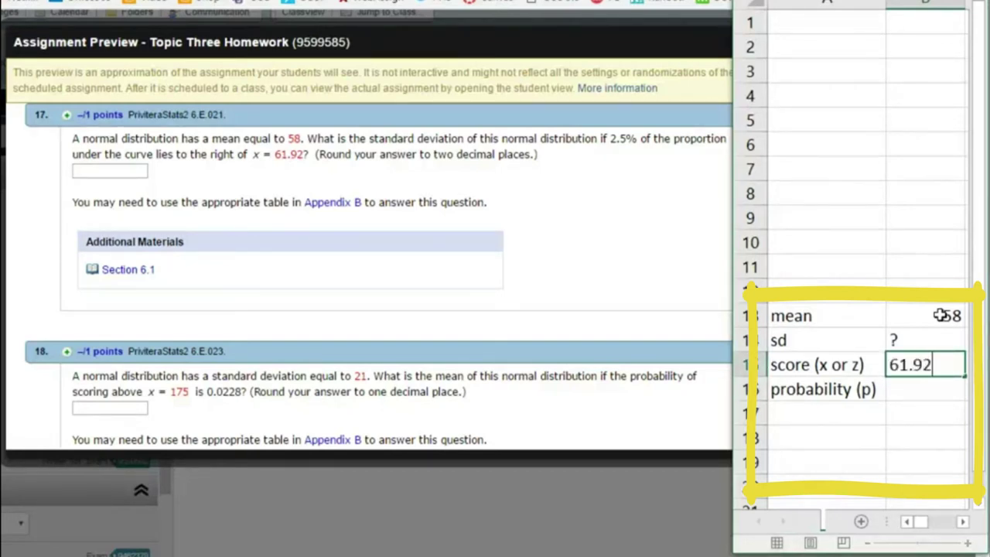
{"action": "key", "text": "Return"}
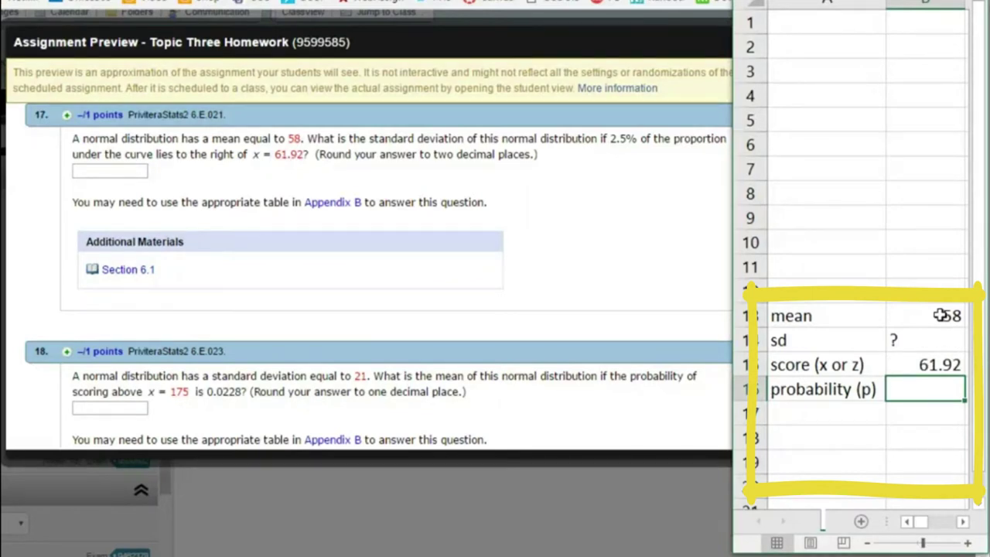
{"action": "type", "text": ".025"}
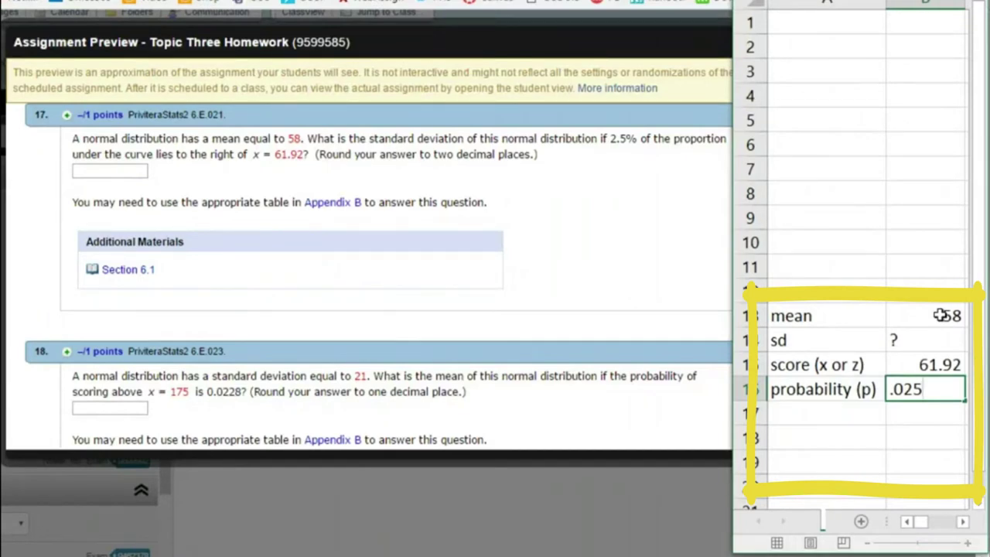
{"action": "key", "text": "Return"}
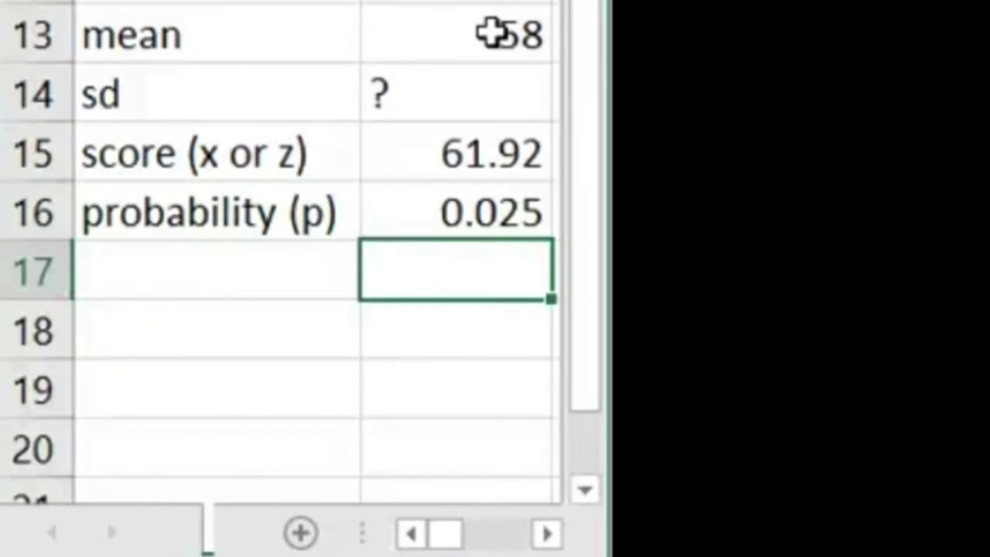
Add the labels "area left" in A17 and "area right" in A18.
{"action": "key", "text": "Left"}
{"action": "type", "text": "area left"}
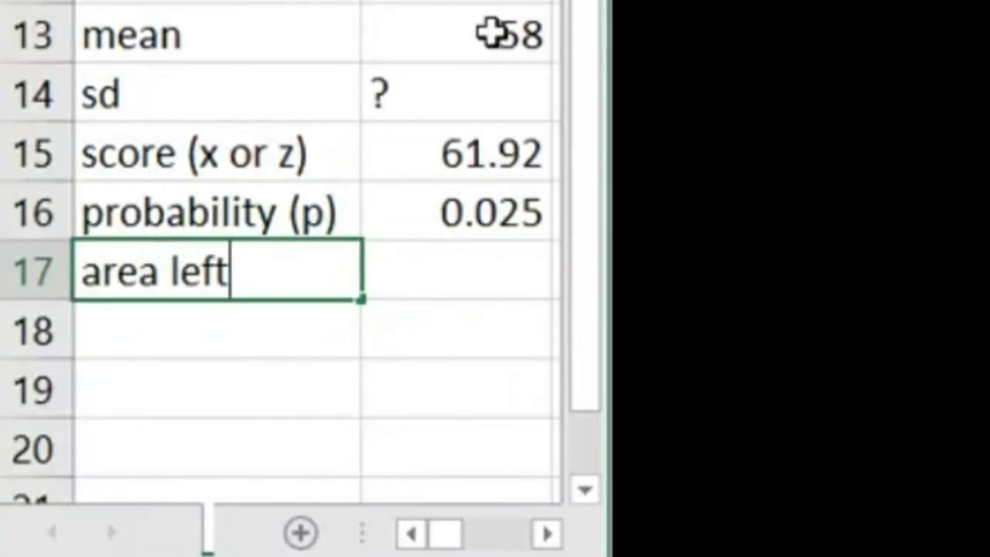
{"action": "key", "text": "Return"}
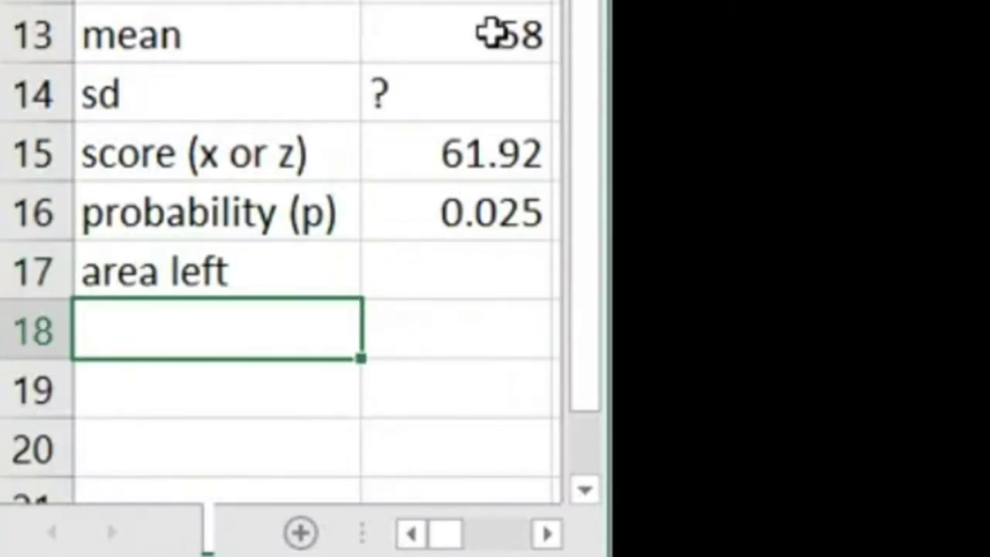
{"action": "type", "text": "are"}
{"action": "key", "text": "Delete"}
{"action": "type", "text": "a right"}
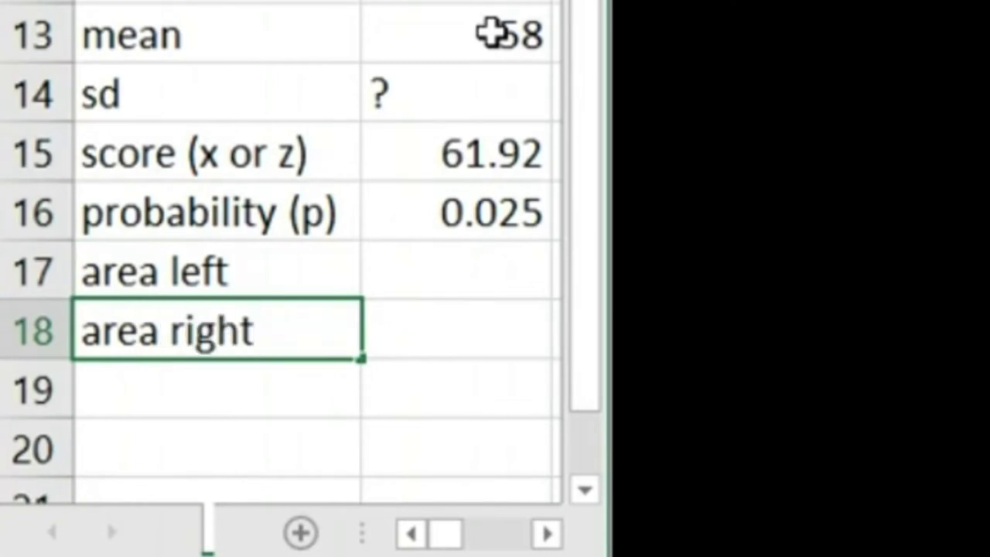
{"action": "key", "text": "Tab"}
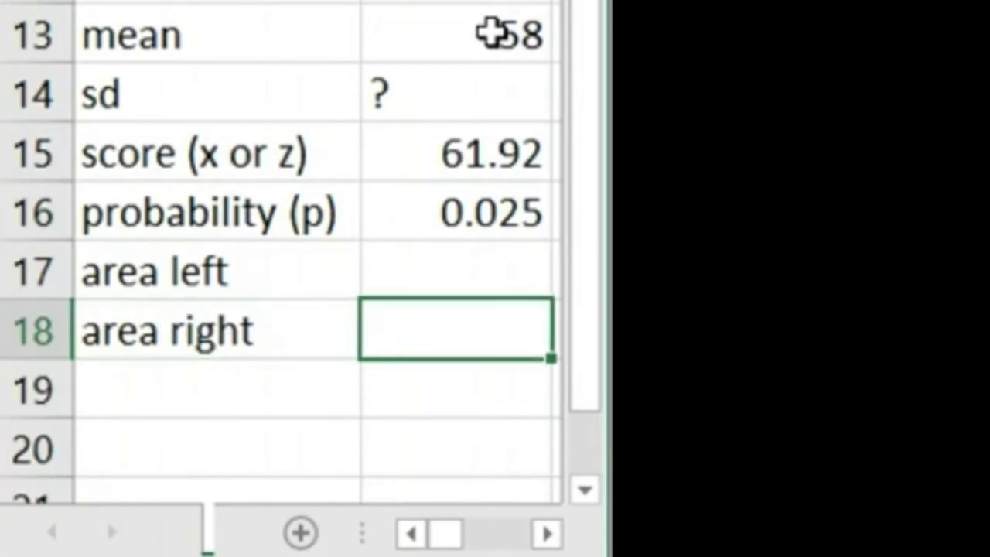
Enter TRUE beside "area left" in B17 and 1-TRUE beside "area right" in B18.
{"action": "key", "text": "Up"}
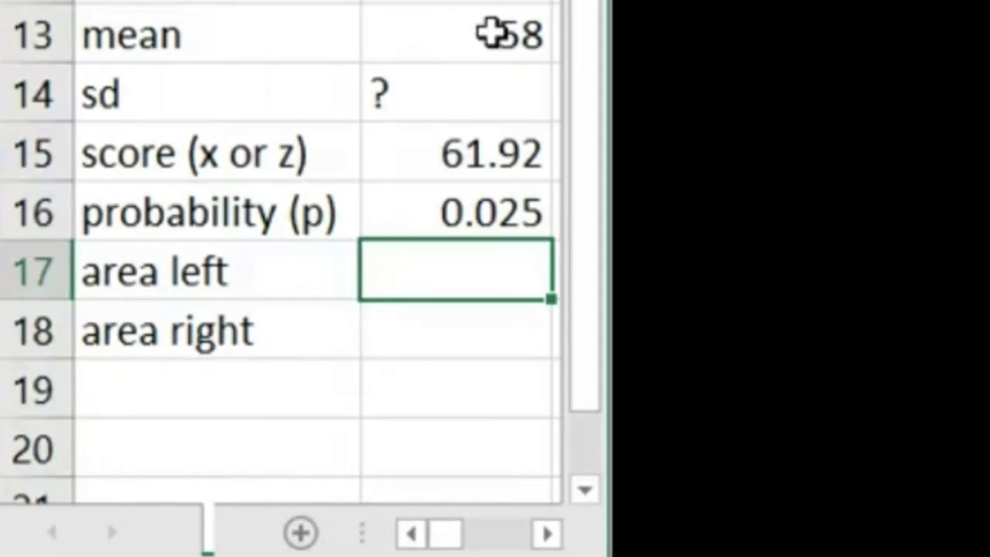
{"action": "type", "text": "TRUE"}
{"action": "key", "text": "Return"}
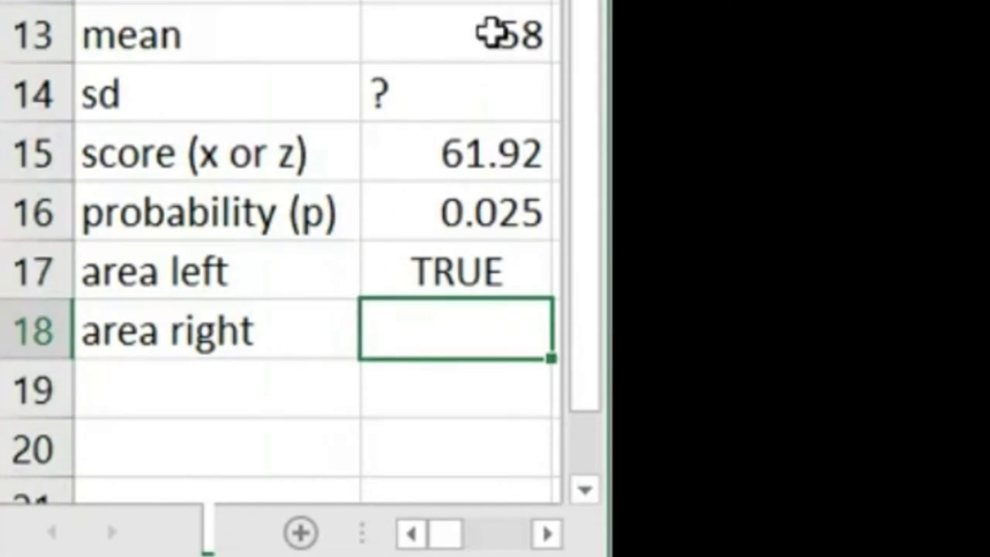
{"action": "type", "text": "1-"}
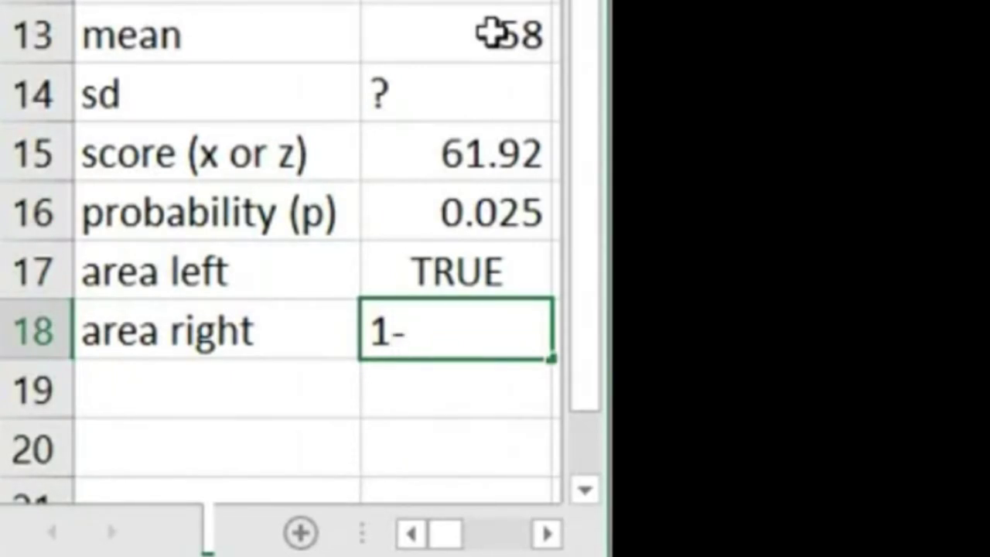
{"action": "type", "text": "TRUE"}
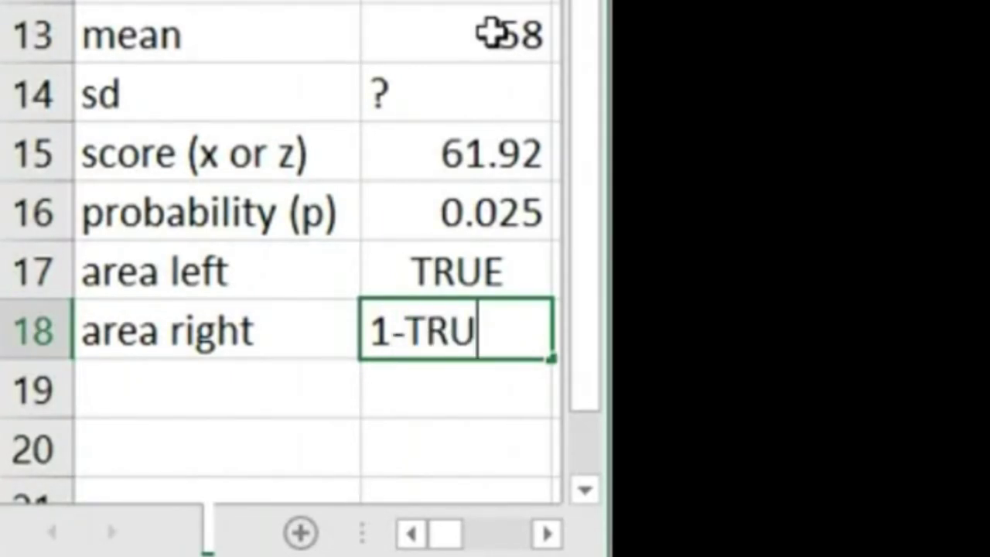
{"action": "key", "text": "Return"}
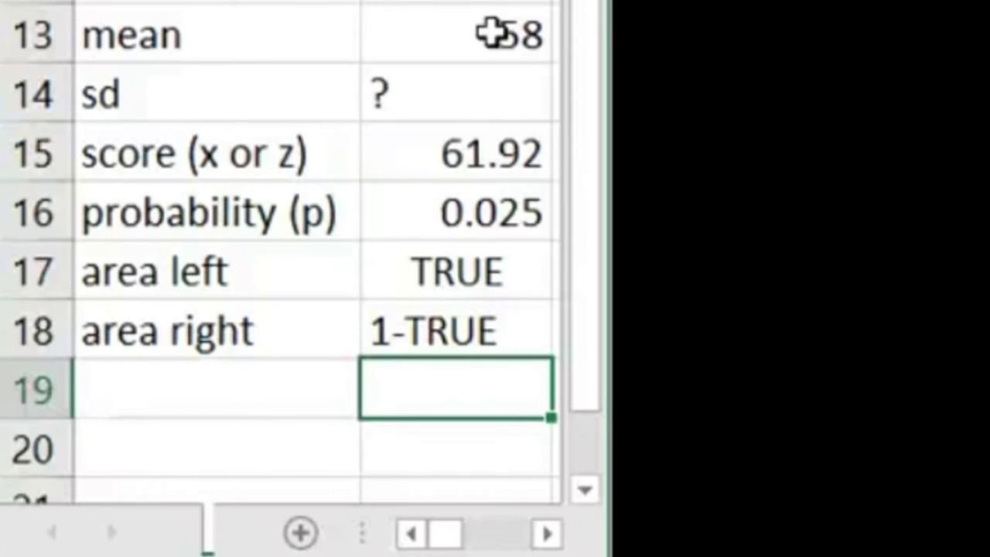
Add the label "area between" in A19 and enter TRUE beside it in B19.
{"action": "key", "text": "Left"}
{"action": "type", "text": "area between"}
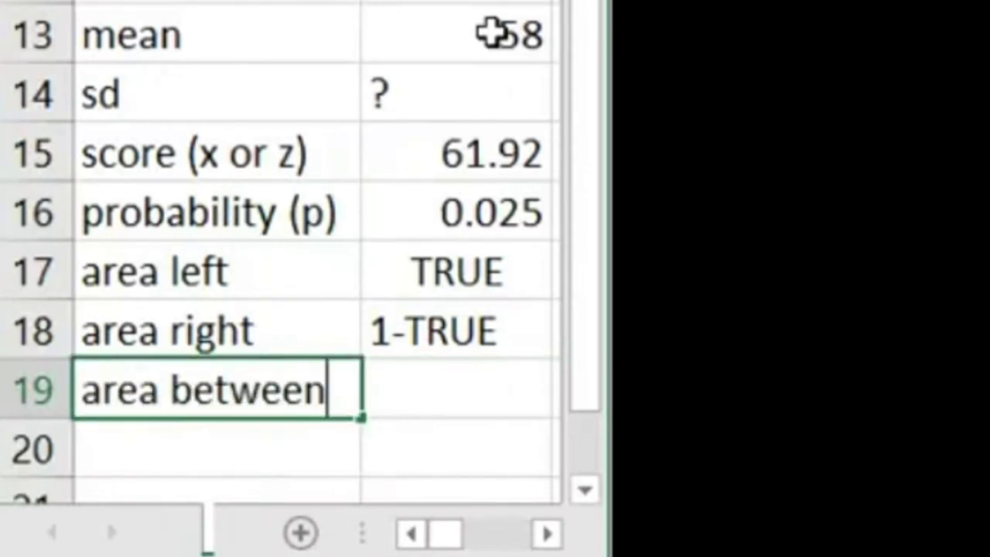
{"action": "key", "text": "Tab"}
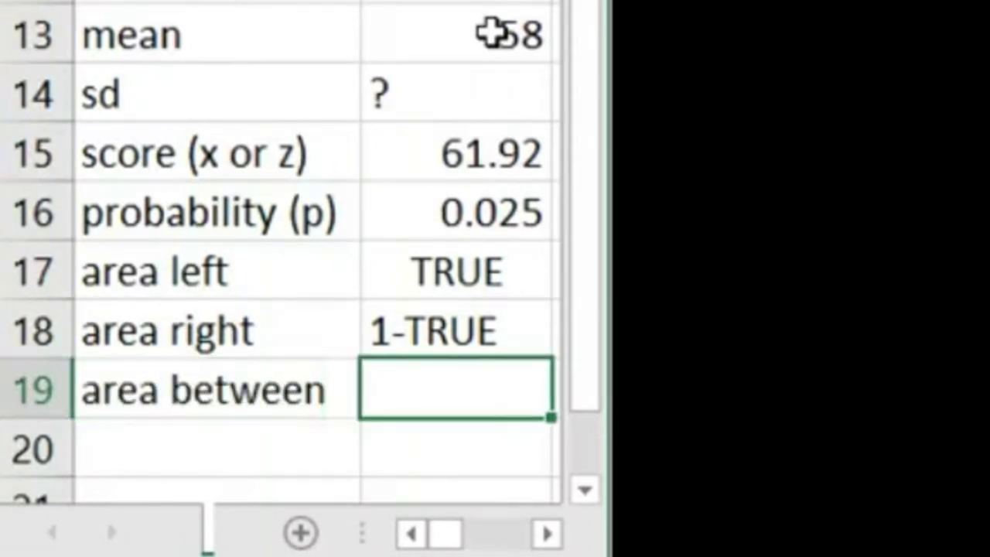
{"action": "type", "text": "TRUE"}
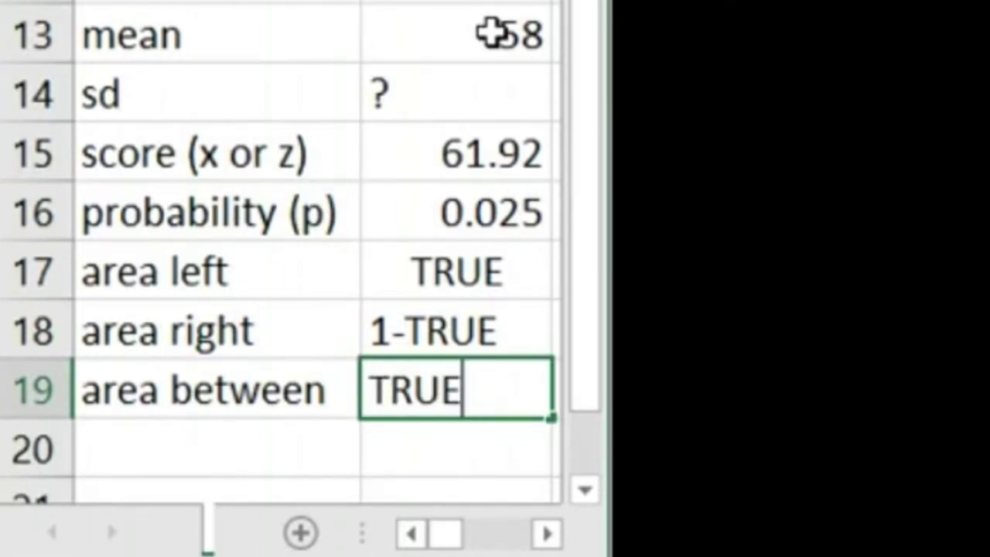
{"action": "key", "text": "Return"}
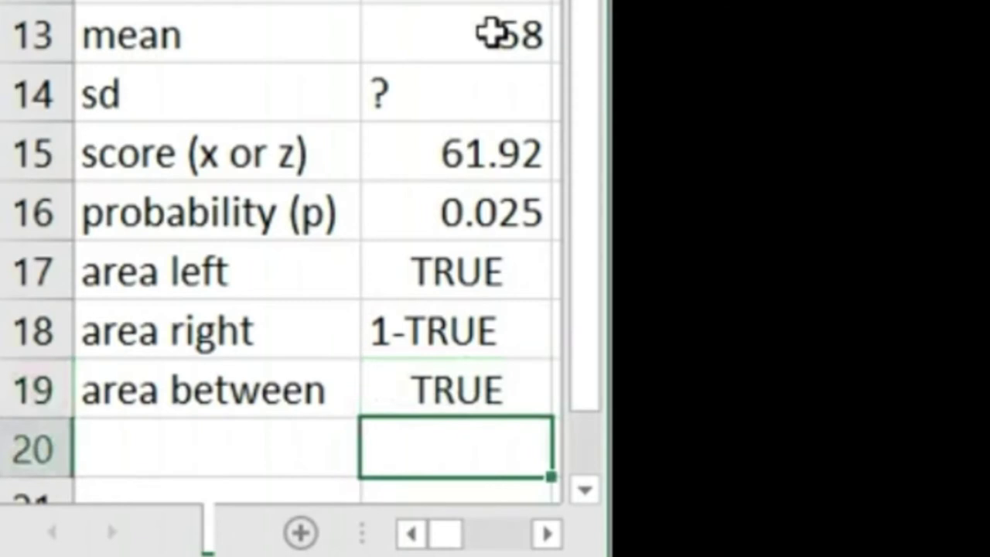
{"action": "type", "text": "smaller"}
{"action": "key", "text": "BackSpace"}
{"action": "key", "text": "BackSpace"}
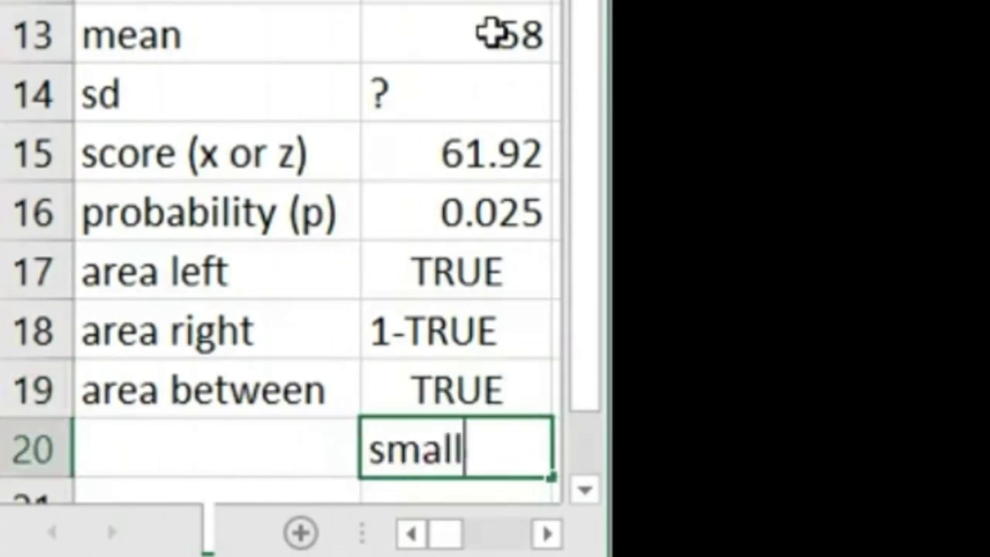
{"action": "key", "text": "BackSpace"}
{"action": "key", "text": "BackSpace"}
{"action": "key", "text": "BackSpace"}
{"action": "key", "text": "BackSpace"}
{"action": "key", "text": "BackSpace"}
{"action": "type", "text": "larger"}
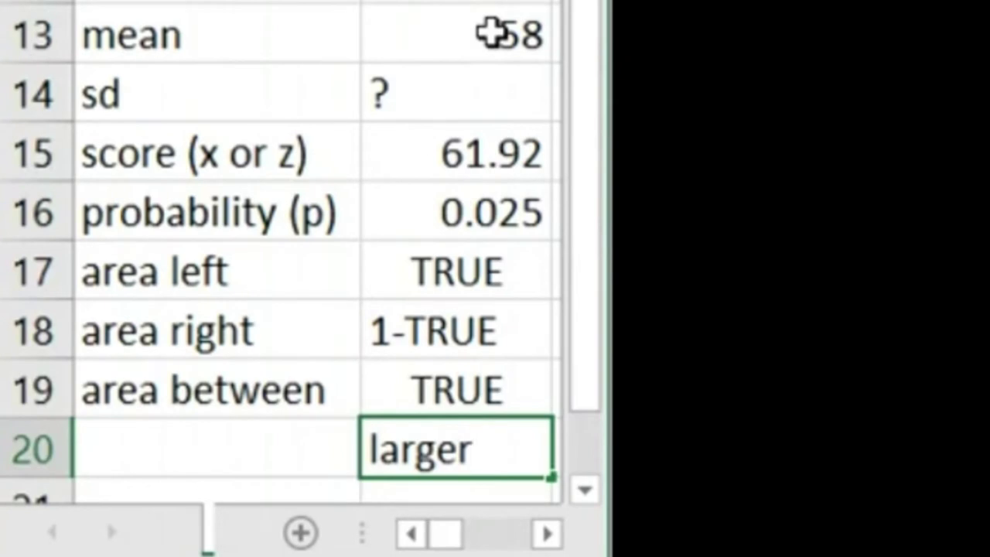
{"action": "key", "text": "BackSpace"}
{"action": "key", "text": "BackSpace"}
{"action": "key", "text": "BackSpace"}
{"action": "key", "text": "BackSpace"}
{"action": "key", "text": "BackSpace"}
{"action": "key", "text": "BackSpace"}
Enter the note "X - x" in cell B20 beneath the "area between" value.
{"action": "type", "text": "X - x"}
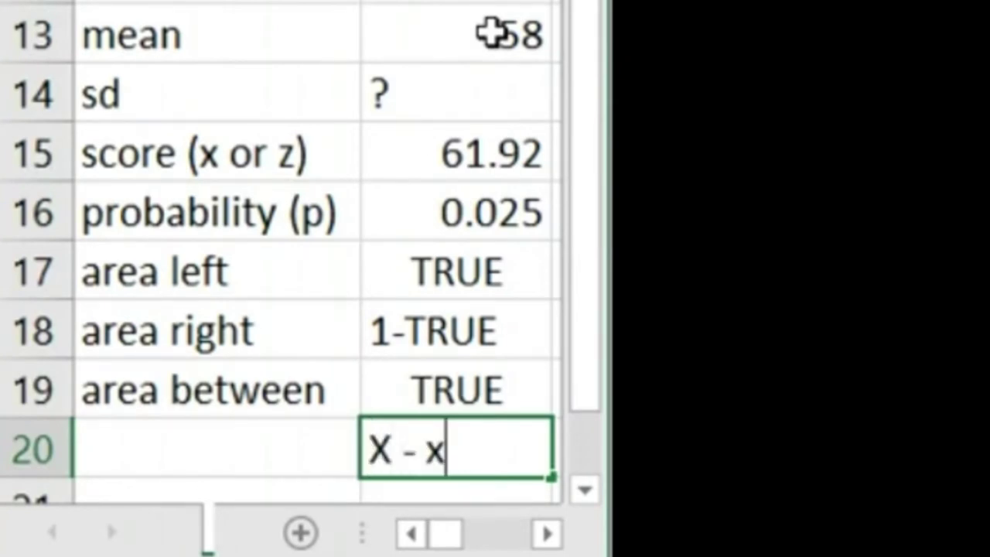
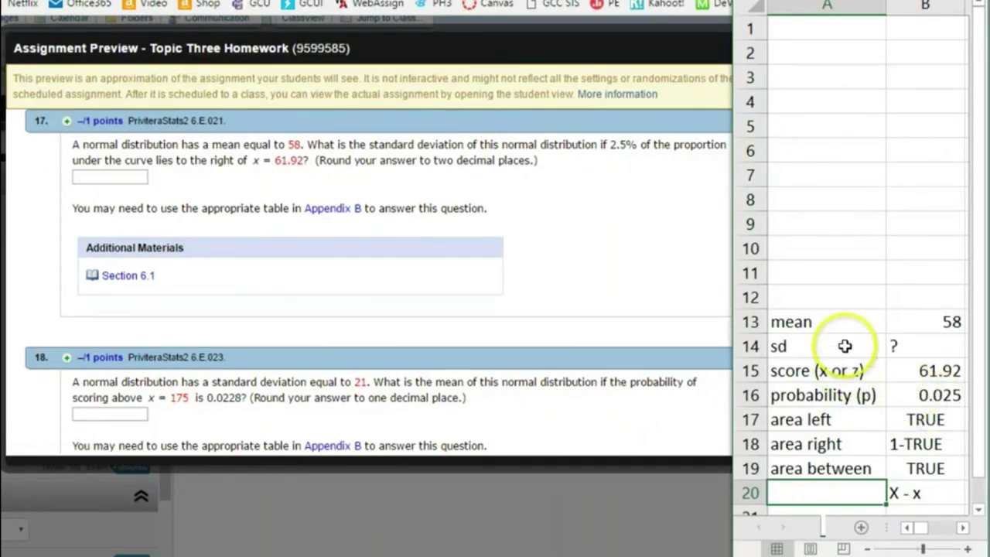
Enter the conversion note "x -> p" in cell B1.
{"action": "left_click", "coordinate": [815, 31]}
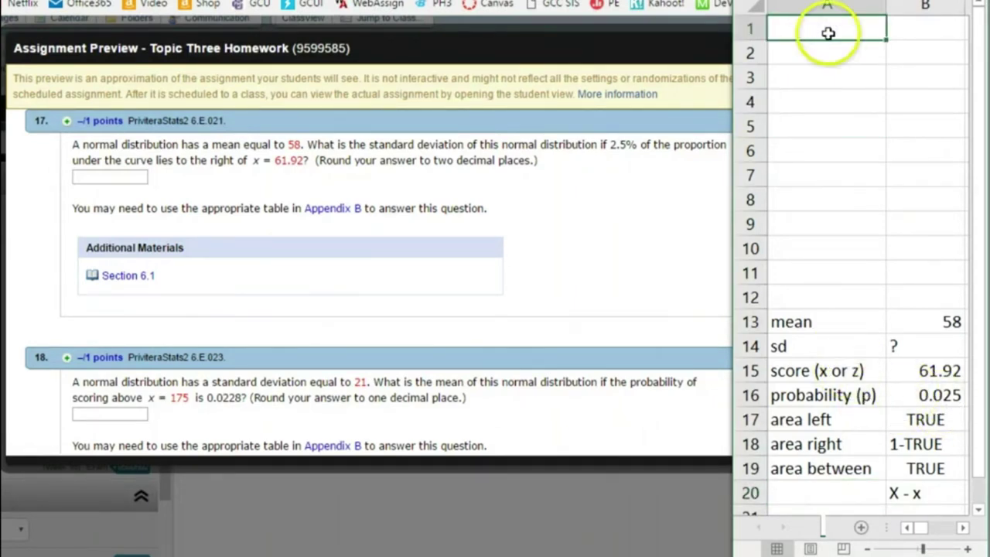
{"action": "left_click", "coordinate": [928, 32]}
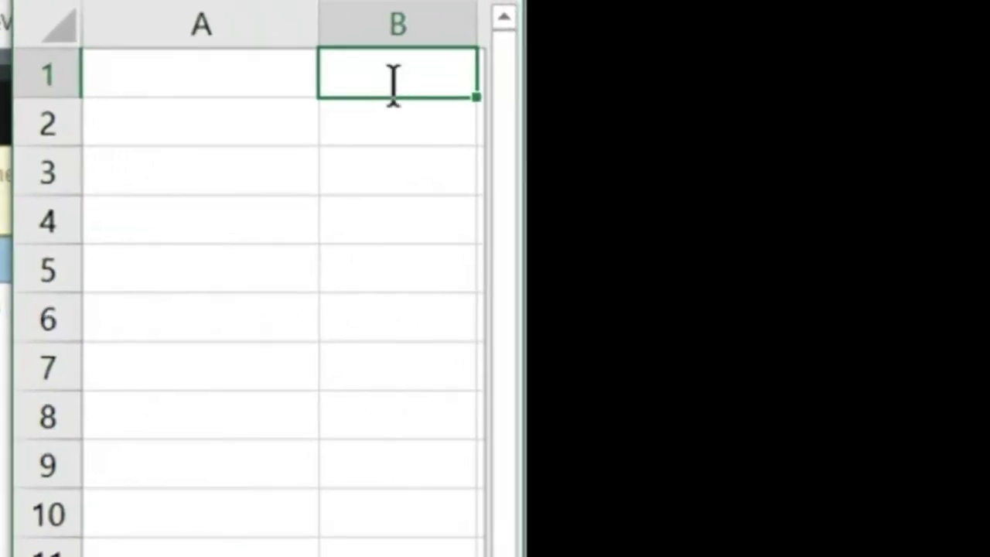
{"action": "type", "text": "x ->"}
{"action": "key", "text": "BackSpace"}
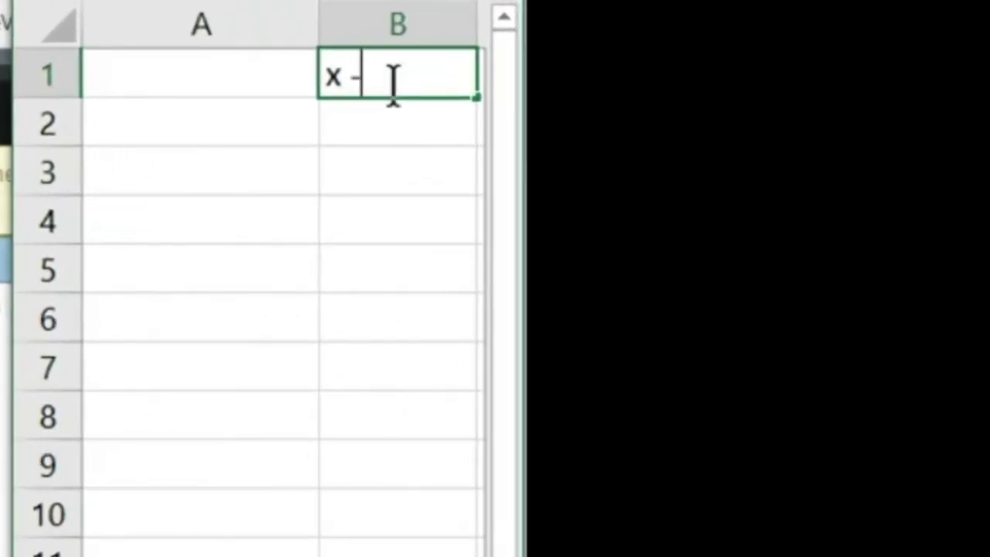
{"action": "type", "text": ">"}
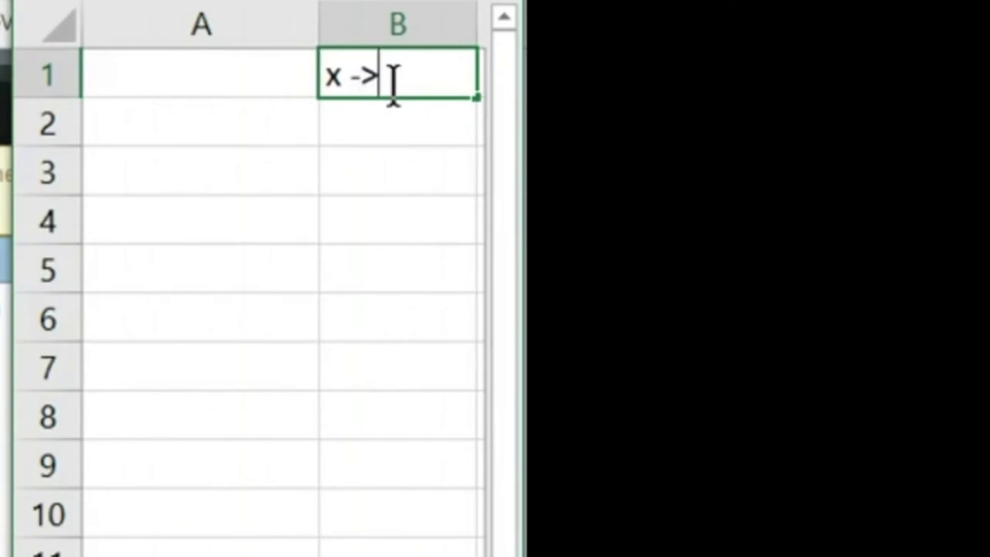
{"action": "type", "text": " p"}
Add the conversion note "z -> p" in cell B2.
{"action": "left_click", "coordinate": [389, 126]}
{"action": "type", "text": "z _"}
{"action": "key", "text": "BackSpace"}
{"action": "type", "text": "-> p"}
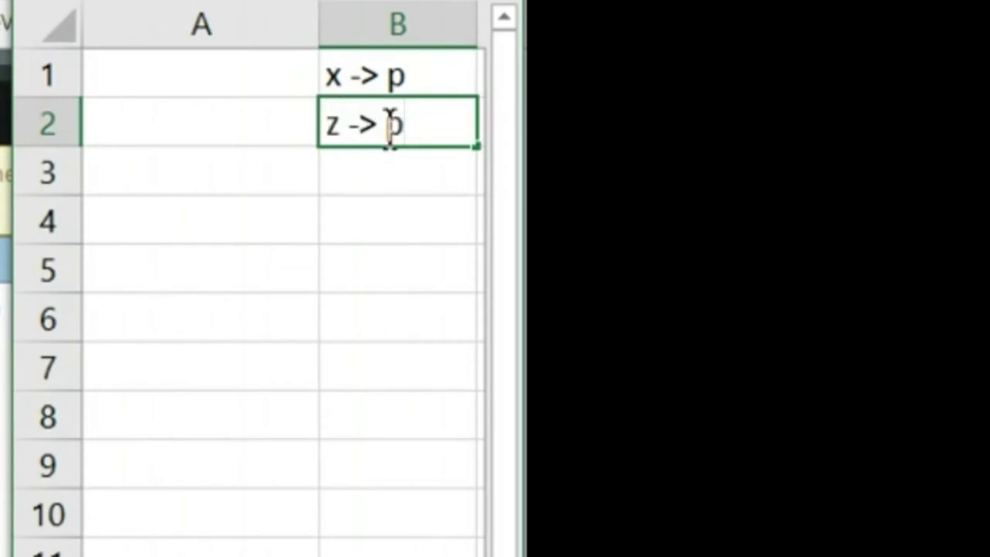
{"action": "key", "text": "Return"}
Add the notes "p -> x" in B3 and "p -> z" in B4, with a space after each arrow.
{"action": "type", "text": "p"}
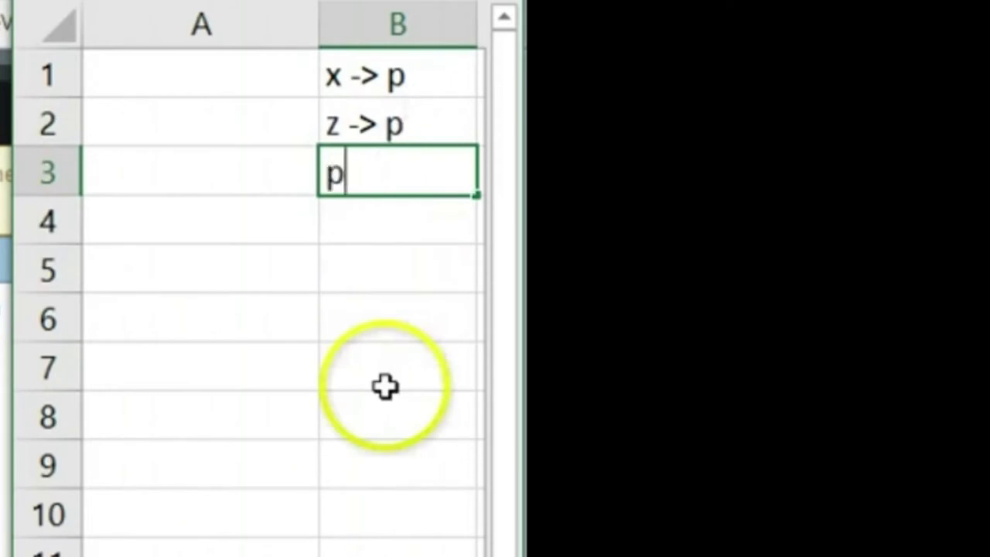
{"action": "type", "text": " ->x"}
{"action": "key", "text": "Return"}
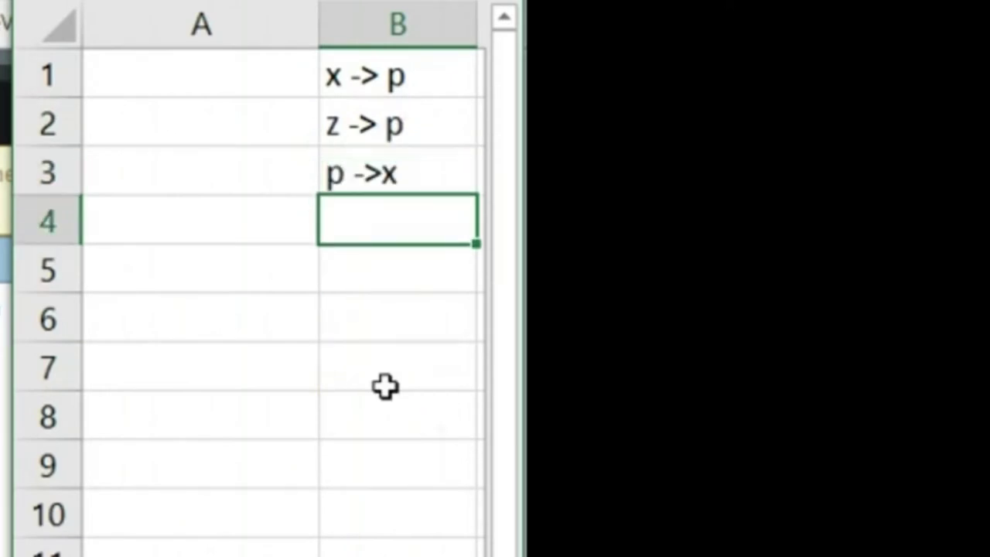
{"action": "type", "text": "p -> z"}
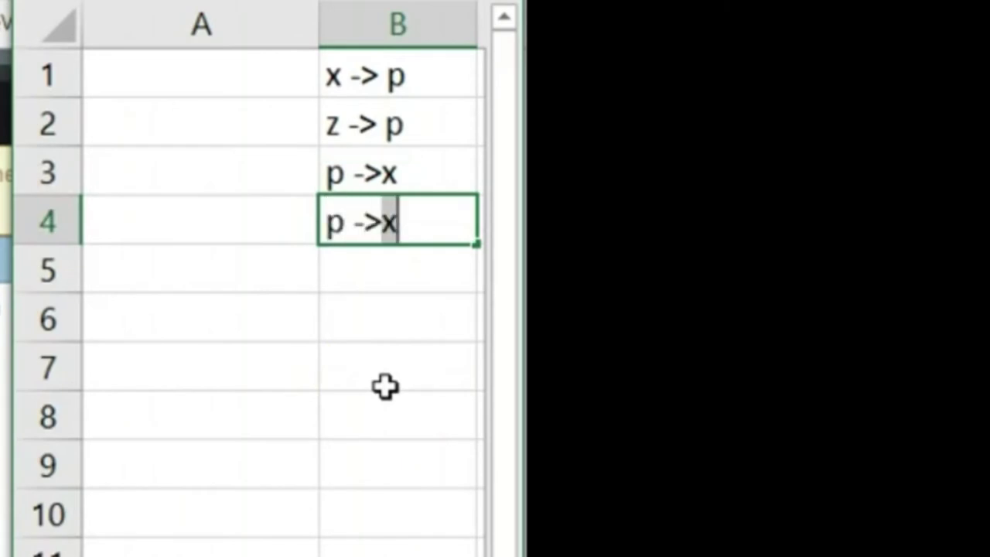
{"action": "double_click", "coordinate": [371, 172]}
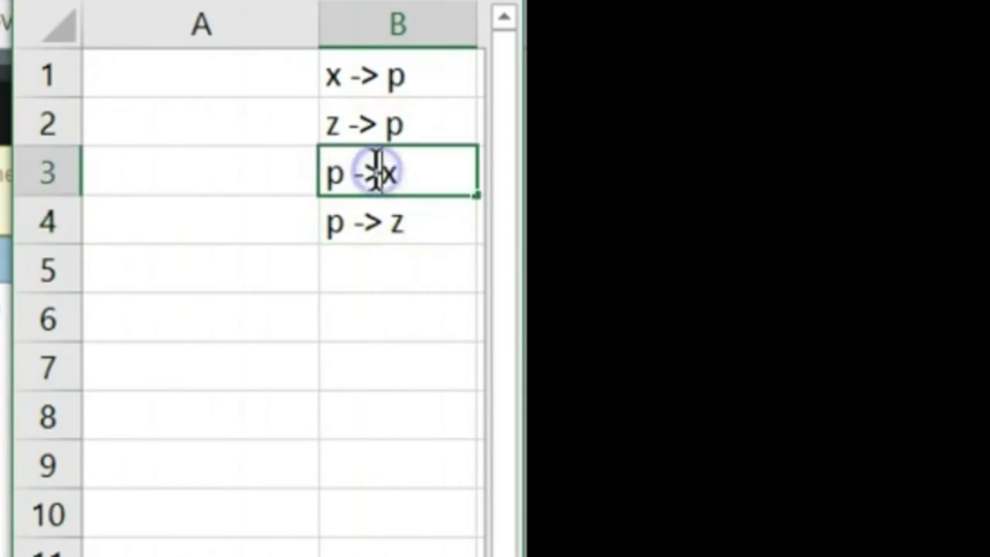
{"action": "left_click", "coordinate": [188, 90]}
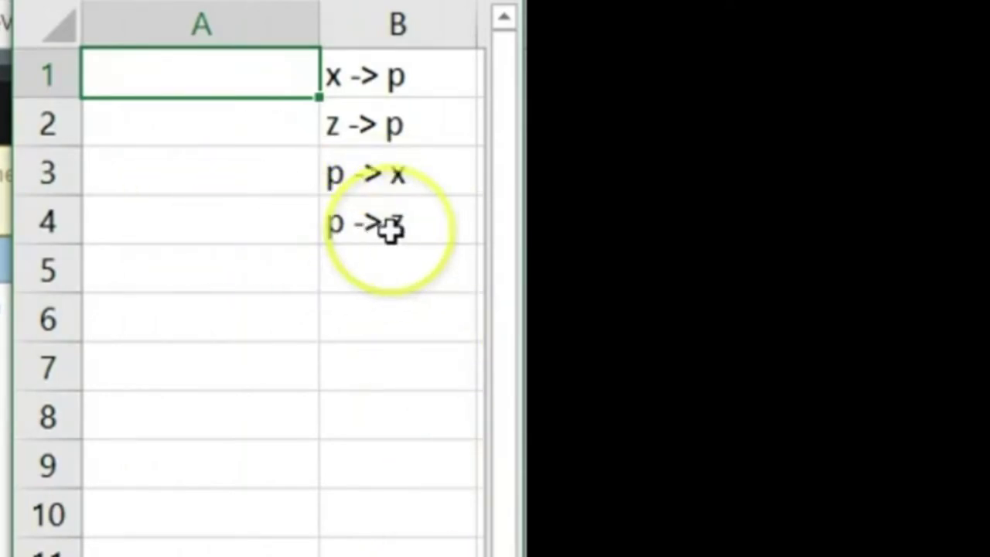
Enter the formula =normsinv(1-B16) in A4 to convert the right-tail probability to a z-score.
{"action": "left_click", "coordinate": [237, 220]}
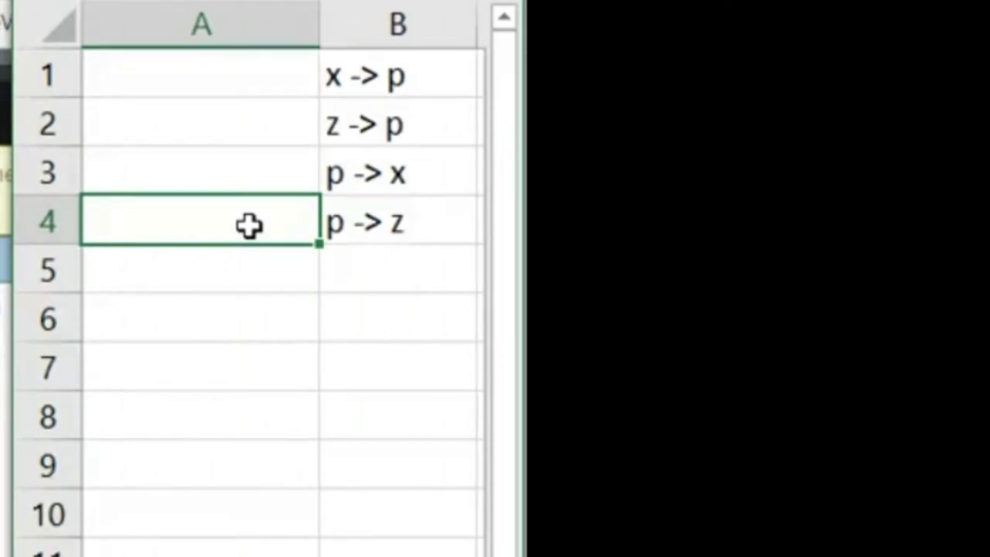
{"action": "type", "text": "="}
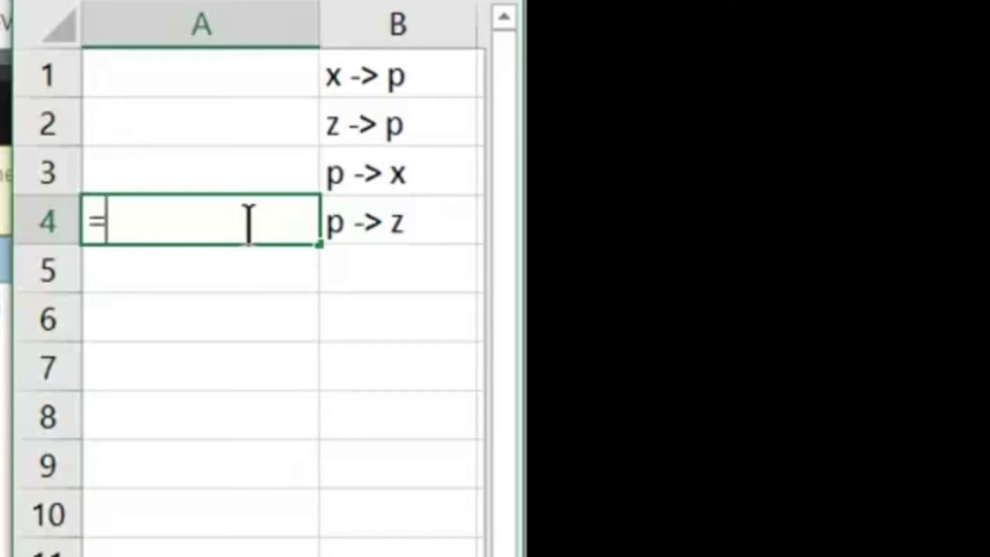
{"action": "type", "text": "norm"}
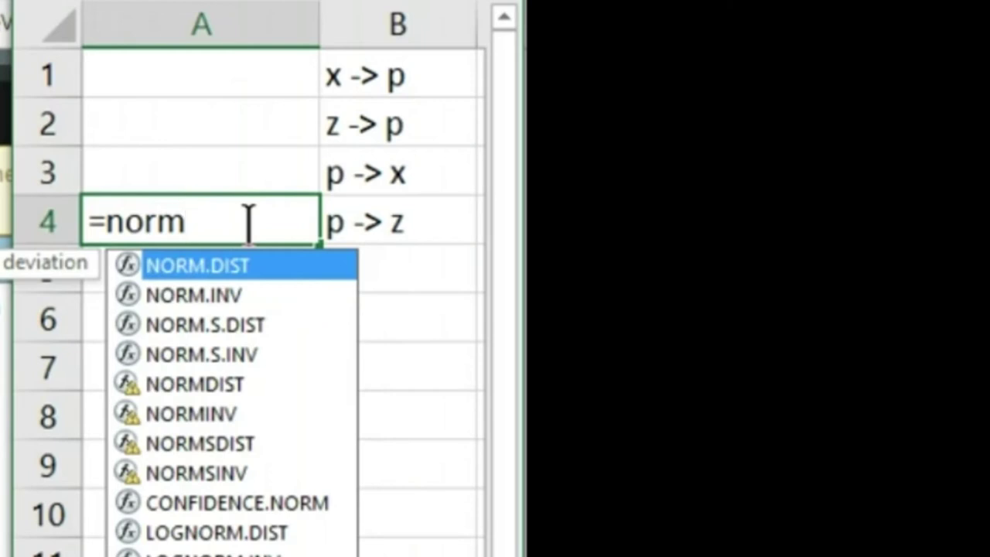
{"action": "type", "text": "inv"}
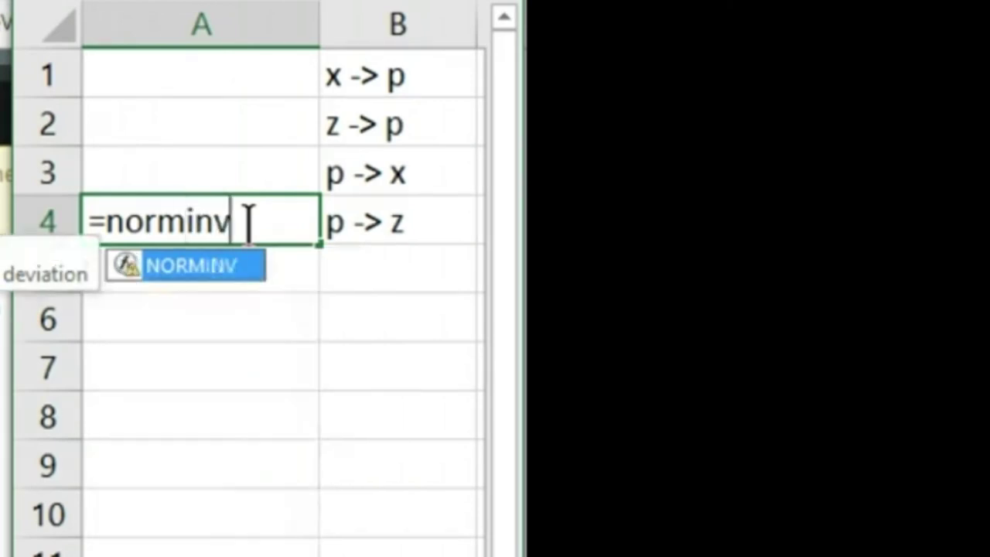
{"action": "type", "text": "("}
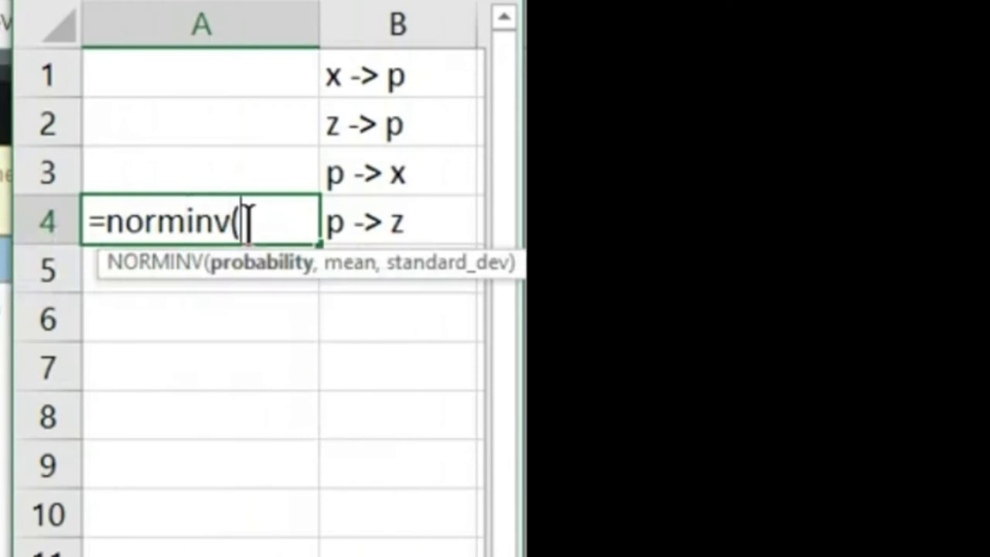
{"action": "key", "text": "BackSpace"}
{"action": "key", "text": "BackSpace"}
{"action": "key", "text": "BackSpace"}
{"action": "key", "text": "BackSpace"}
{"action": "type", "text": "sinv("}
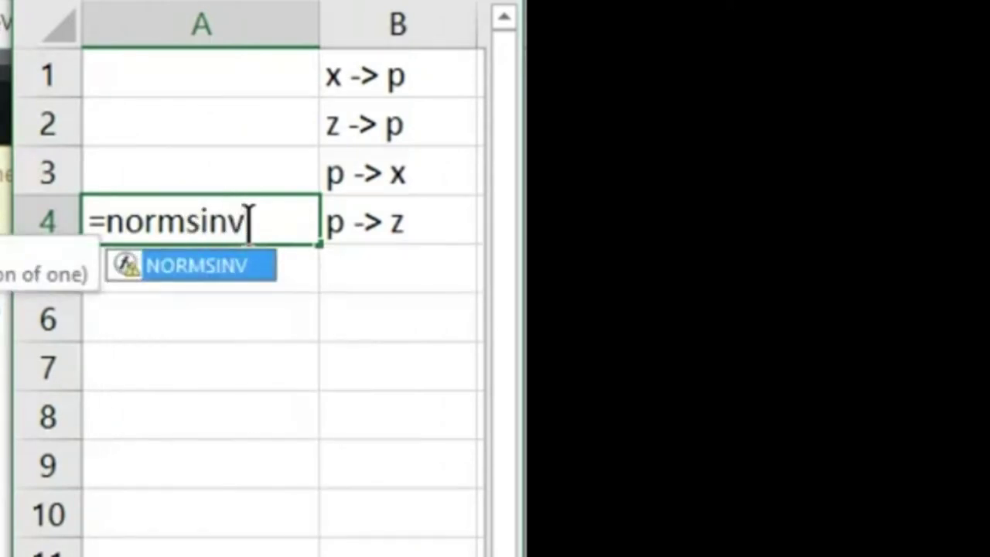
{"action": "left_click", "coordinate": [225, 221]}
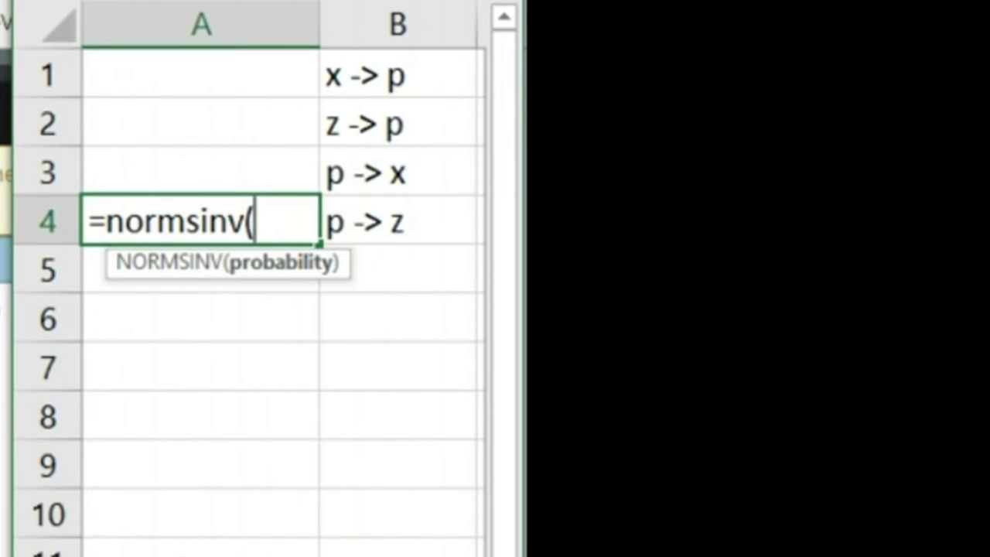
{"action": "type", "text": "1-"}
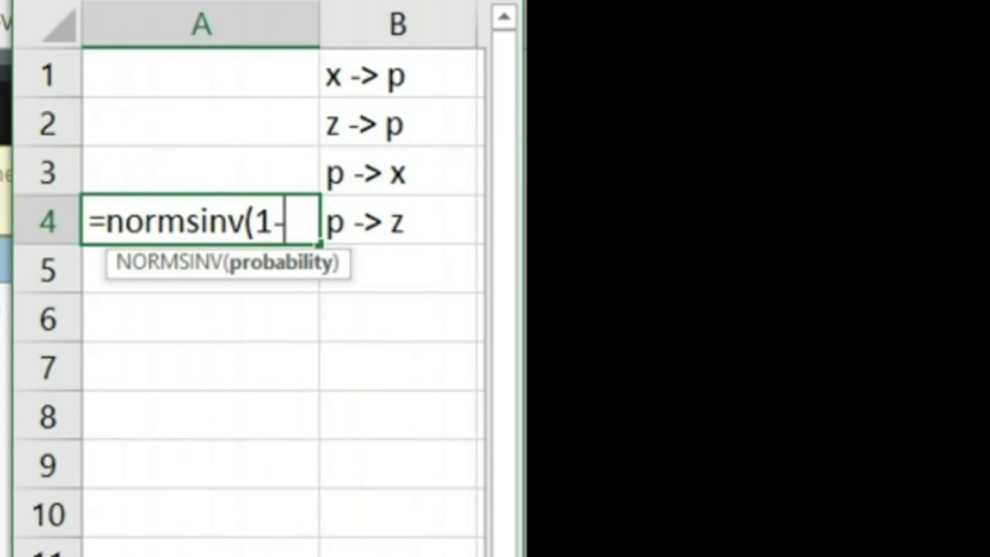
{"action": "type", "text": "B16)"}
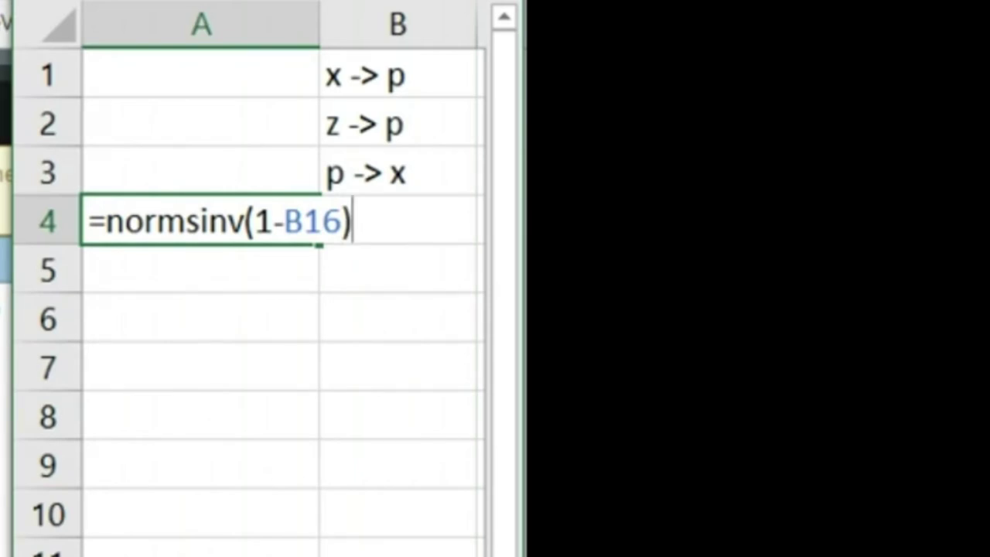
{"action": "key", "text": "Tab"}
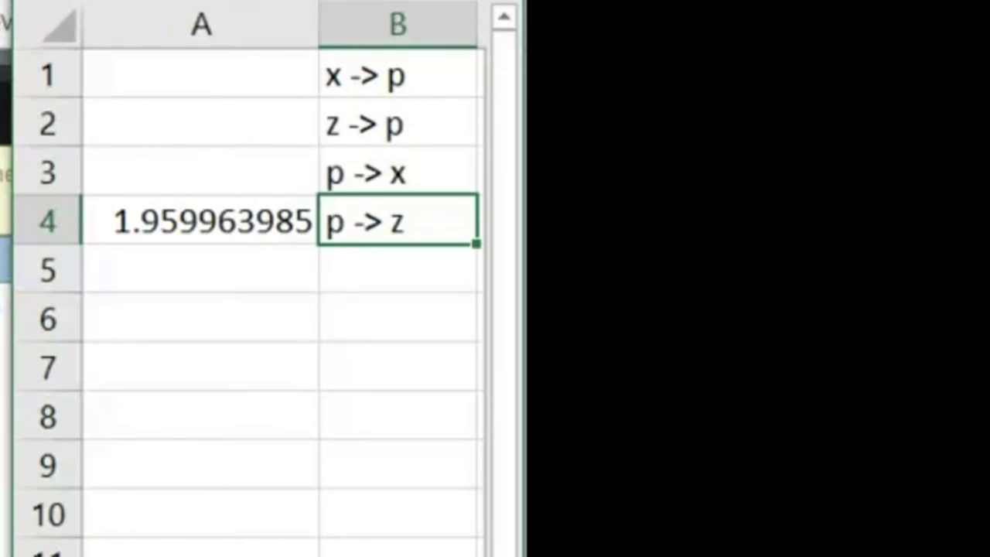
Enter =B15-B13 in A7 to compute the score's deviation from the mean.
{"action": "left_click", "coordinate": [200, 221]}
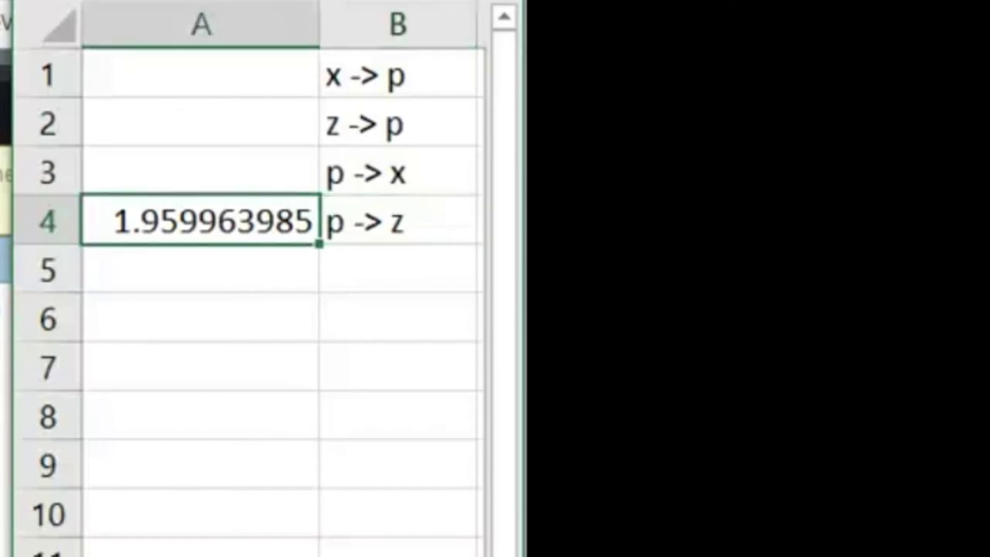
{"action": "key", "text": "Down"}
{"action": "key", "text": "Down"}
{"action": "key", "text": "Down"}
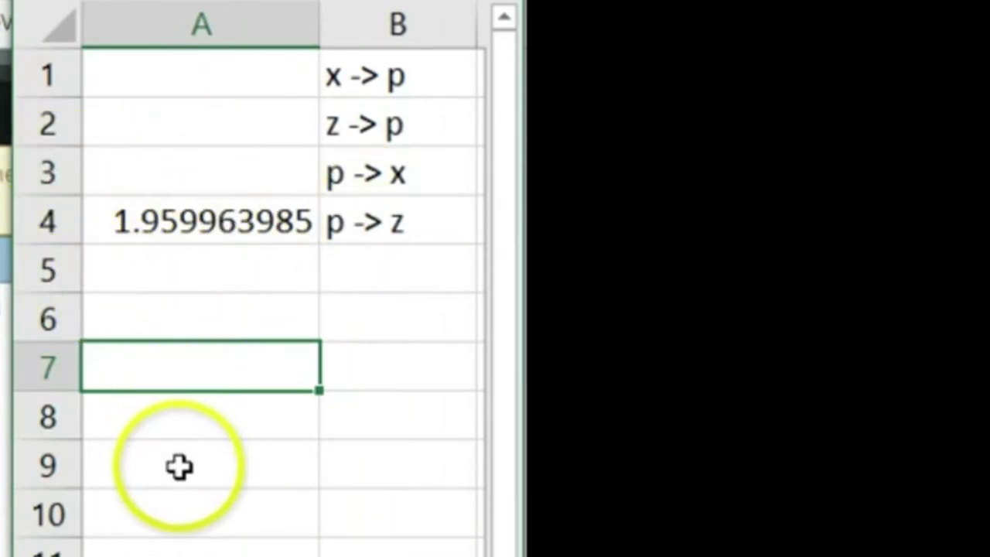
{"action": "type", "text": "=B15-B13"}
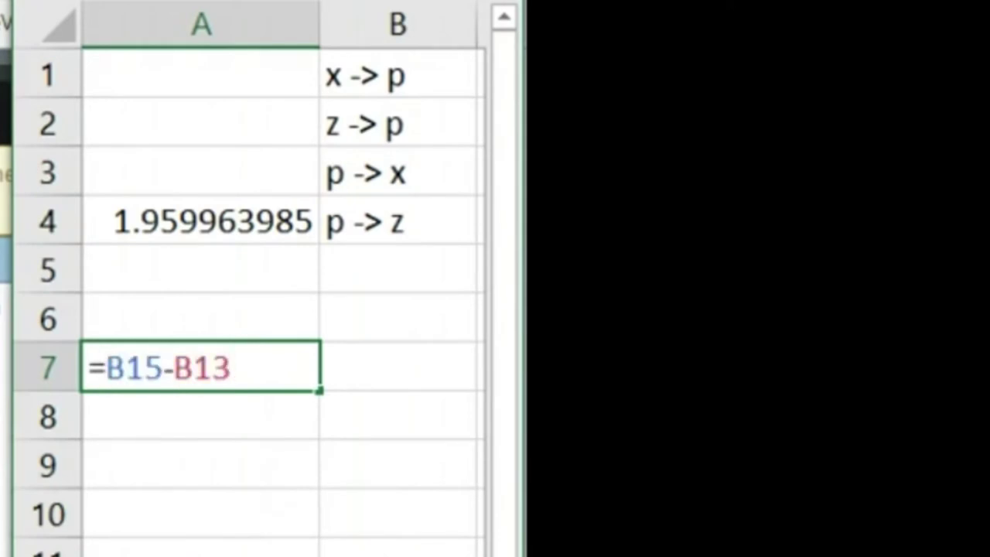
{"action": "key", "text": "Tab"}
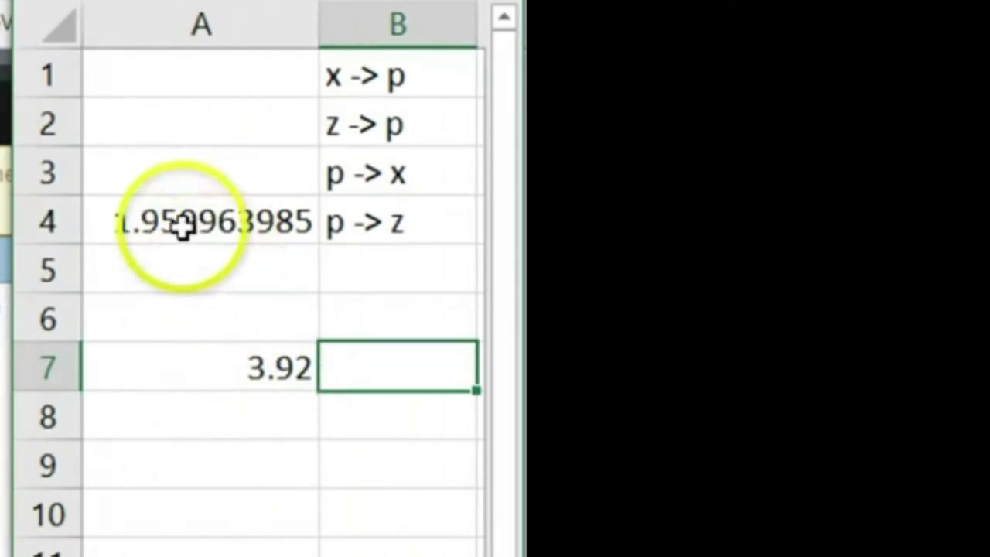
Enter =A7/A4 in B7 to divide the deviation by the z-score and get the standard deviation.
{"action": "left_click", "coordinate": [194, 358]}
{"action": "left_click", "coordinate": [389, 374]}
{"action": "type", "text": "="}
{"action": "left_click", "coordinate": [186, 368]}
{"action": "type", "text": "/"}
{"action": "left_click", "coordinate": [178, 226]}
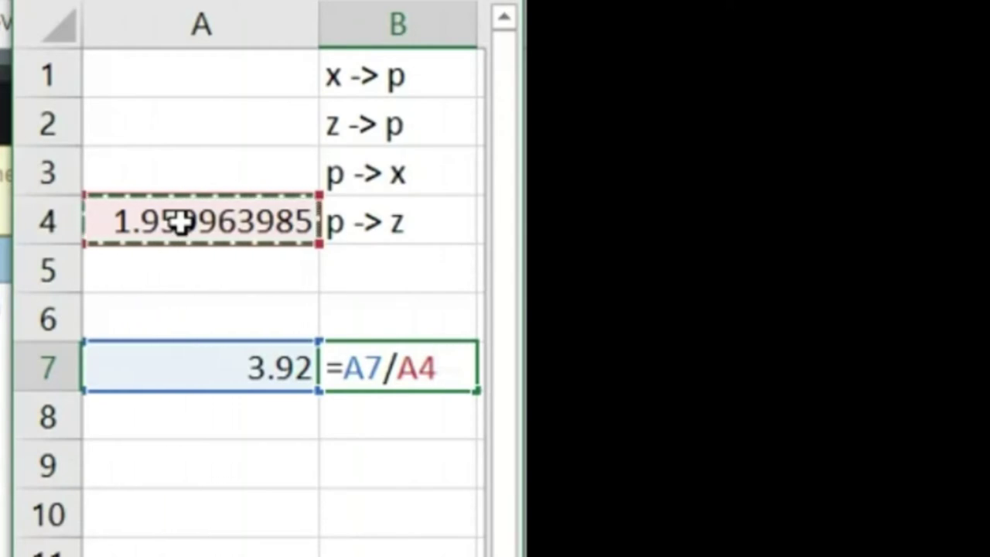
{"action": "key", "text": "Tab"}
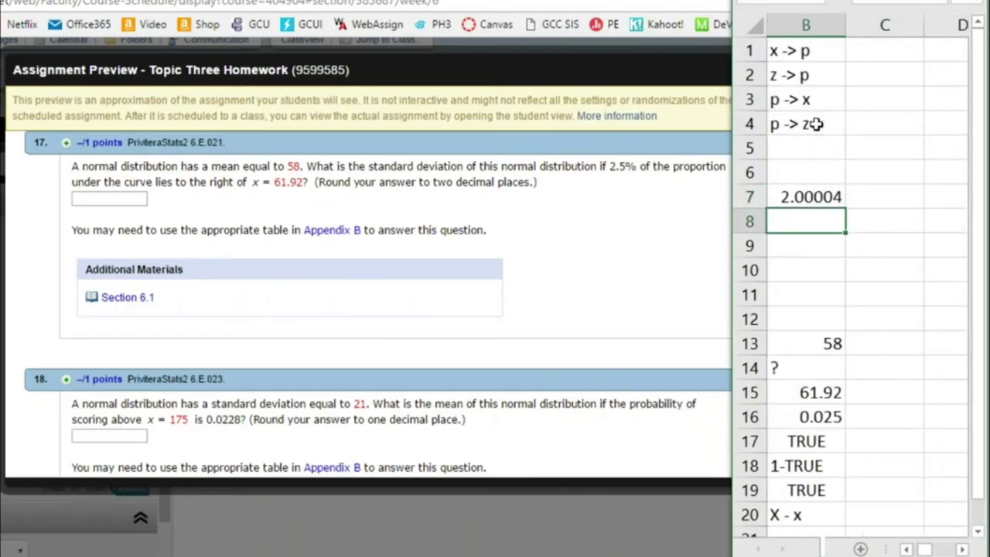
{"action": "scroll", "coordinate": [812, 128], "scroll_direction": "left", "scroll_amount": 2}
{"action": "left_click", "coordinate": [885, 230]}
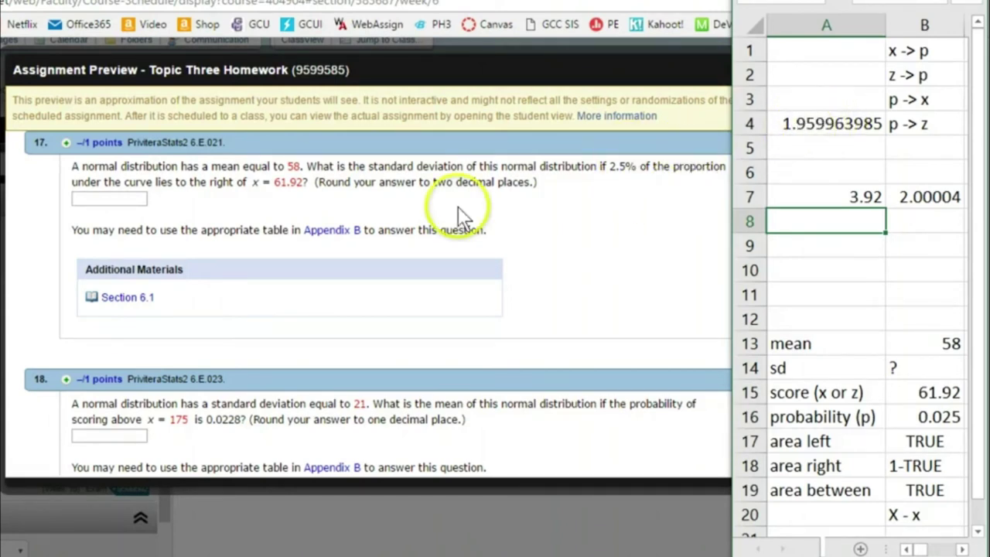
Switch to the browser's assignment preview, bring question 18 fully into view, and return to the Excel workbook.
{"action": "left_click", "coordinate": [558, 260]}
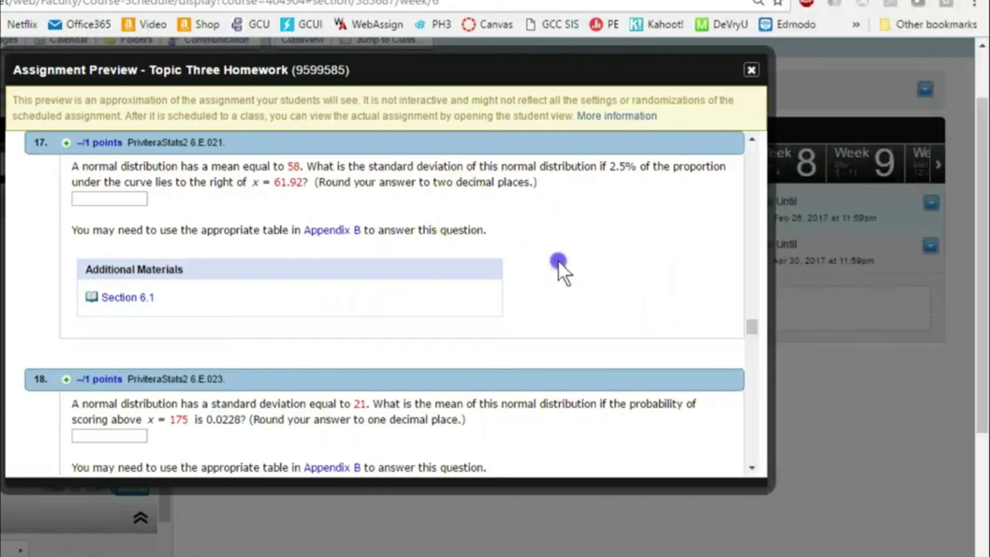
{"action": "left_click", "coordinate": [751, 466]}
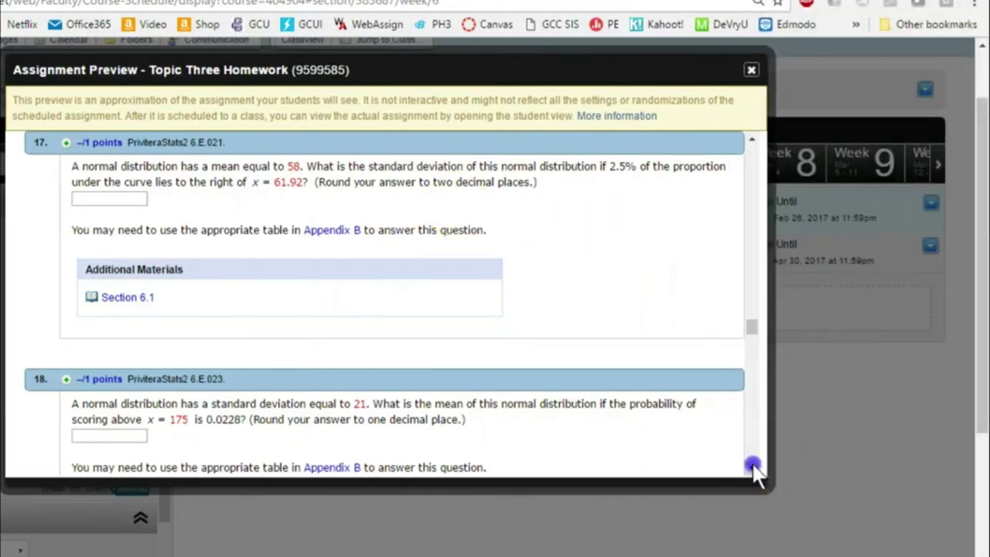
{"action": "left_click", "coordinate": [751, 466]}
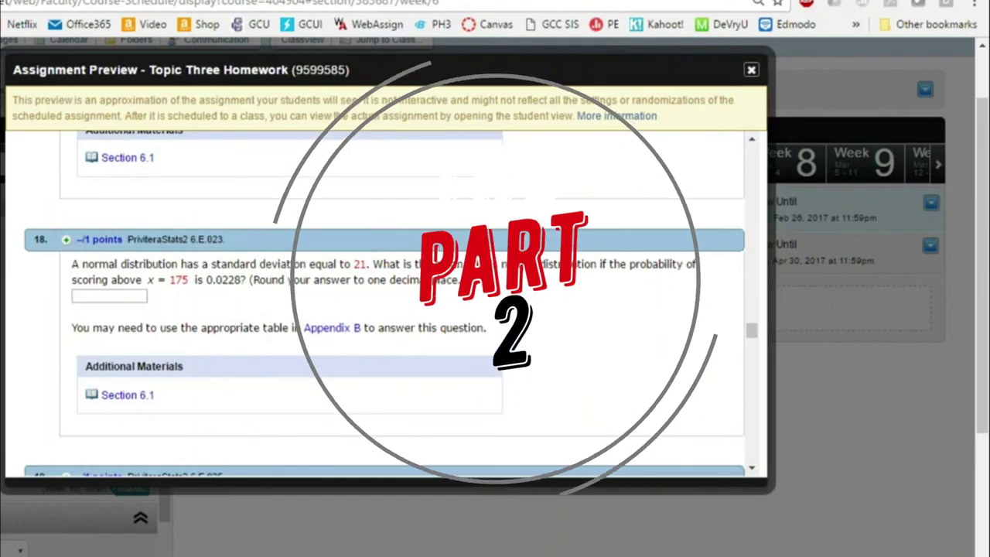
{"action": "mouse_move", "coordinate": [383, 555]}
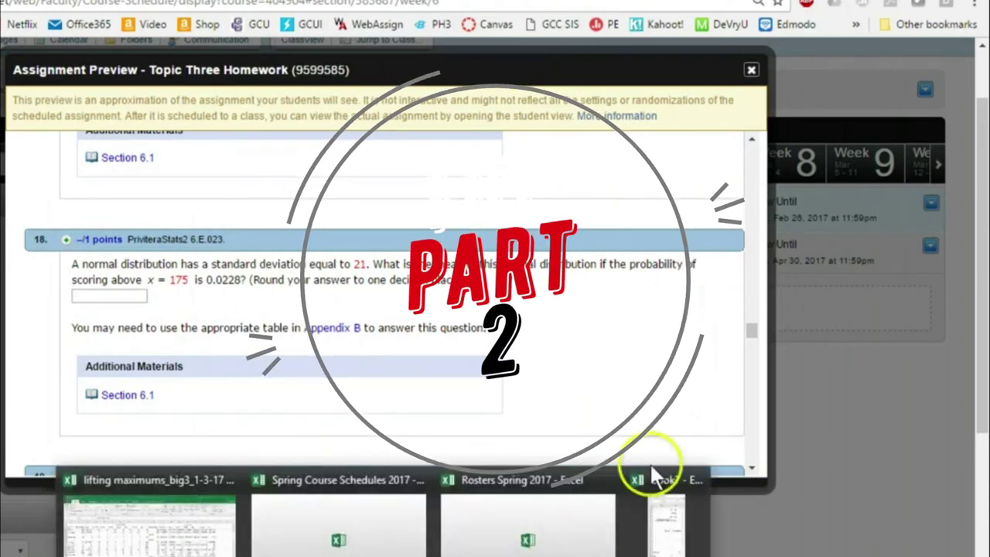
{"action": "left_click", "coordinate": [665, 499]}
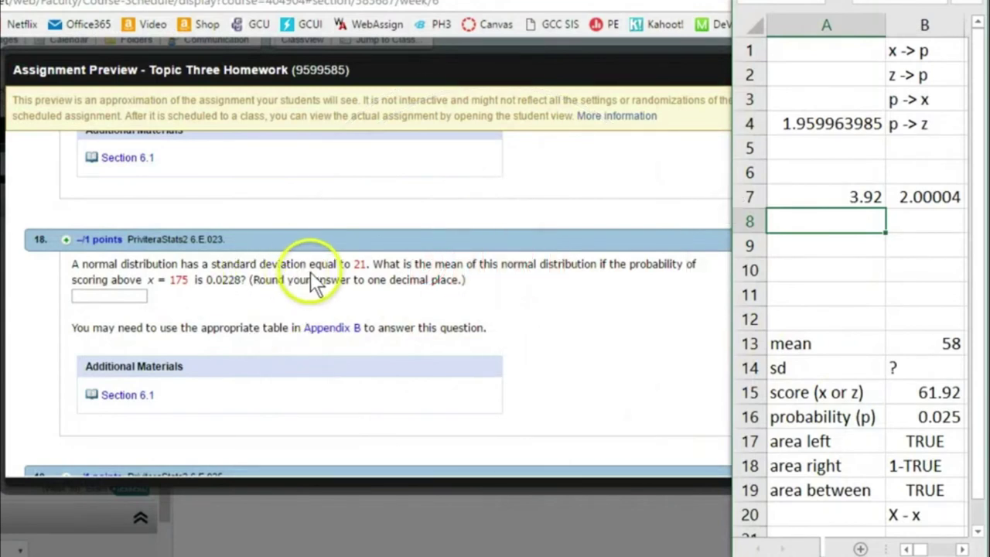
Set the sd in B14 to 21 and the mean in B13 to ? for question 18.
{"action": "left_click", "coordinate": [917, 375]}
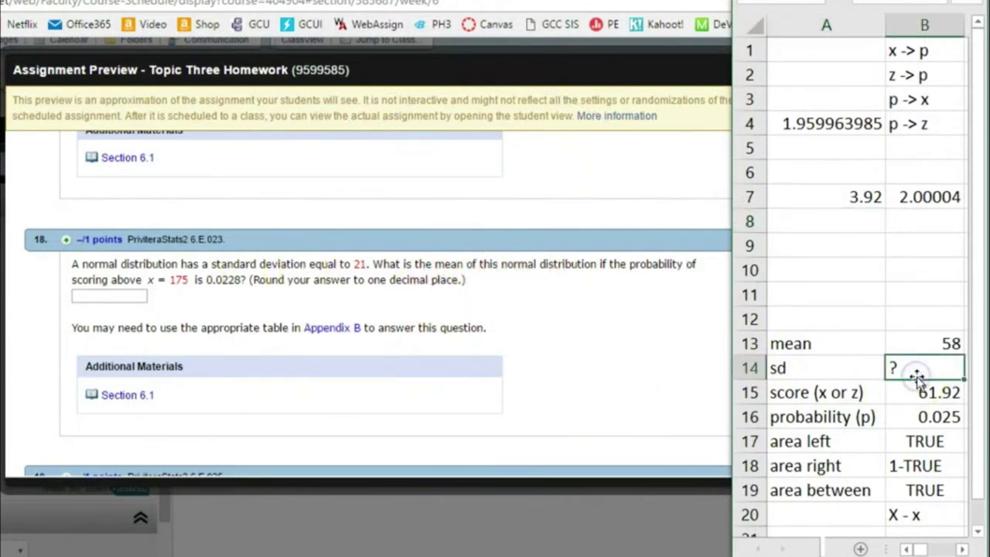
{"action": "type", "text": "21"}
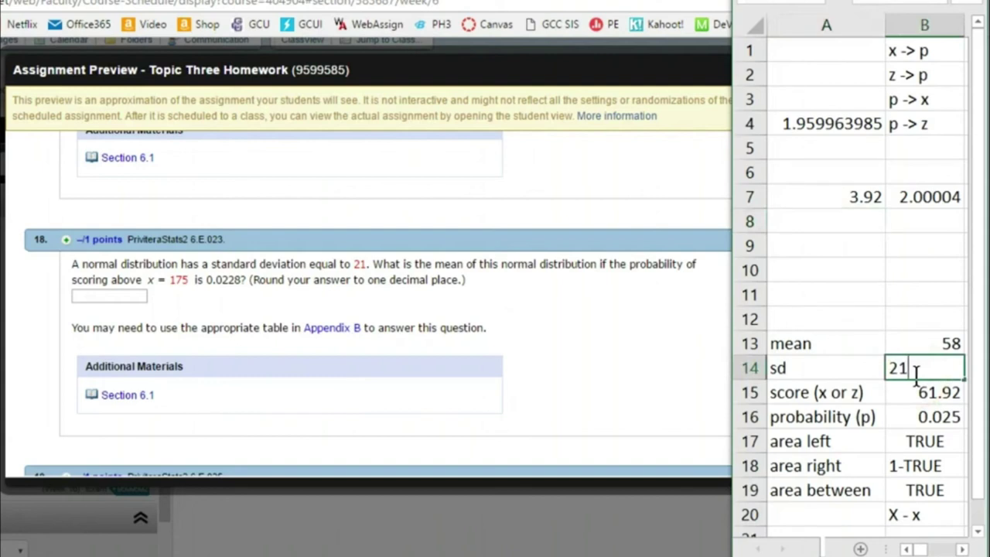
{"action": "key", "text": "Up"}
{"action": "type", "text": "?"}
{"action": "key", "text": "Right"}
{"action": "key", "text": "Right"}
{"action": "key", "text": "Left"}
{"action": "key", "text": "Down"}
{"action": "key", "text": "Down"}
{"action": "key", "text": "Right"}
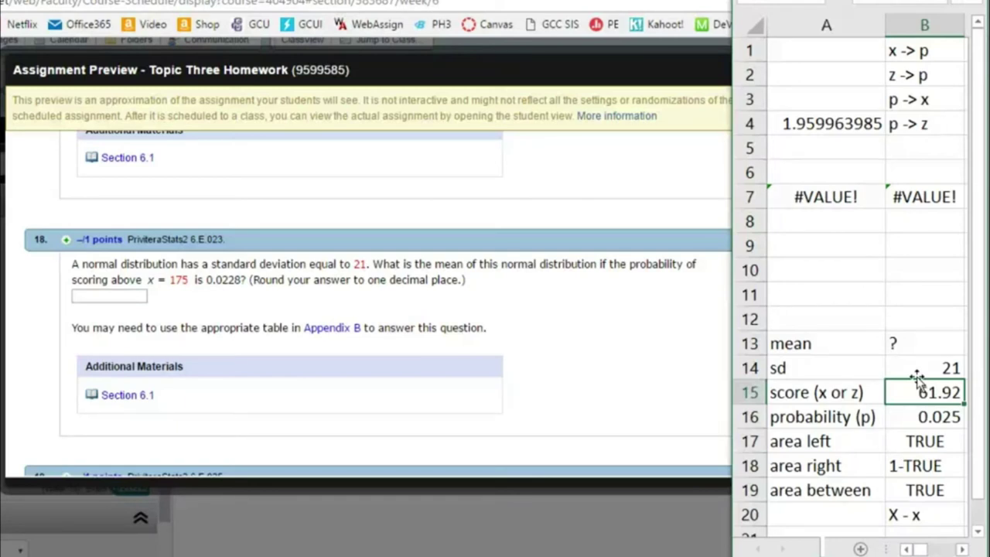
Set the score in B15 to 175 and the probability in B16 to .0228.
{"action": "type", "text": "175"}
{"action": "key", "text": "Return"}
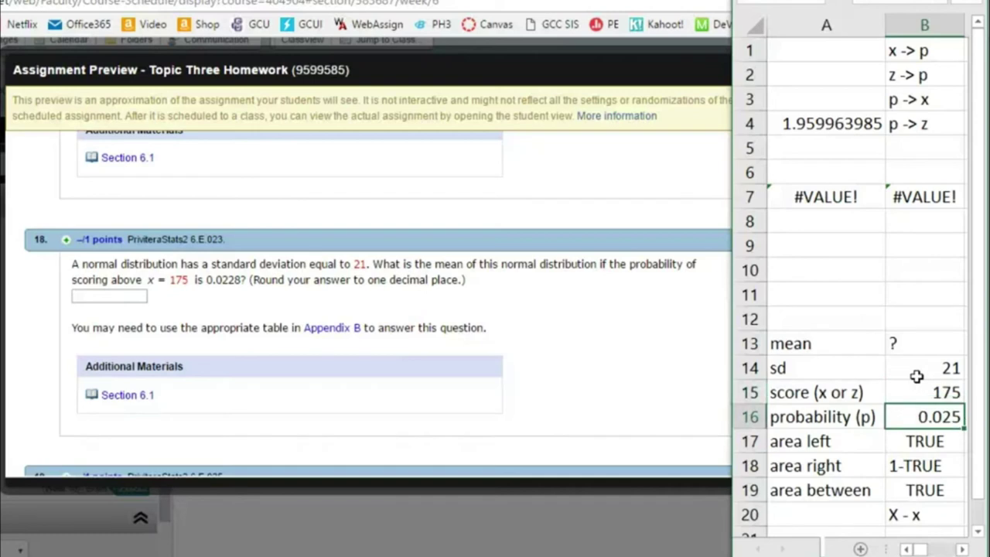
{"action": "type", "text": ".0228"}
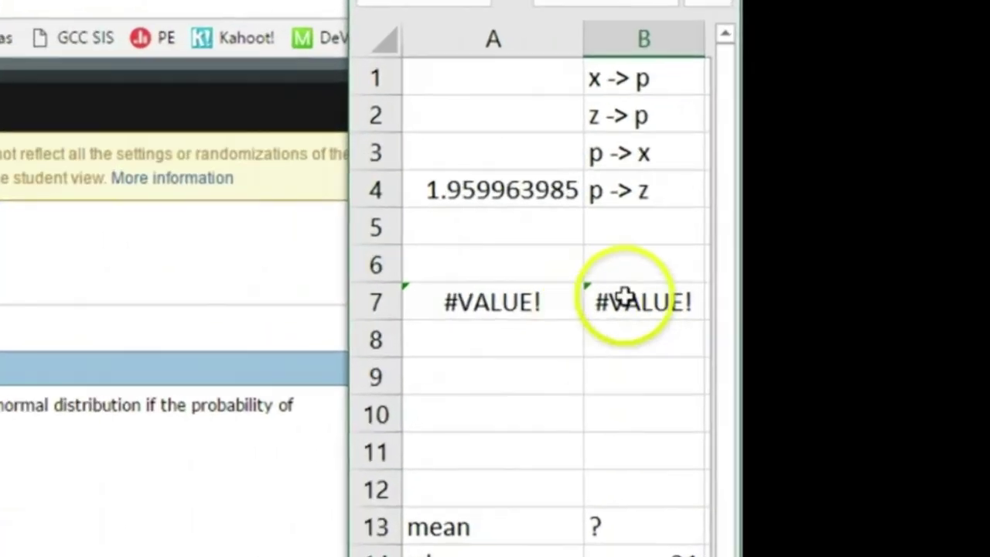
Clear the previous question's formulas from B7, A7 and A4.
{"action": "left_click", "coordinate": [623, 298]}
{"action": "key", "text": "Delete"}
{"action": "key", "text": "Left"}
{"action": "key", "text": "Delete"}
{"action": "key", "text": "Up"}
{"action": "key", "text": "Up"}
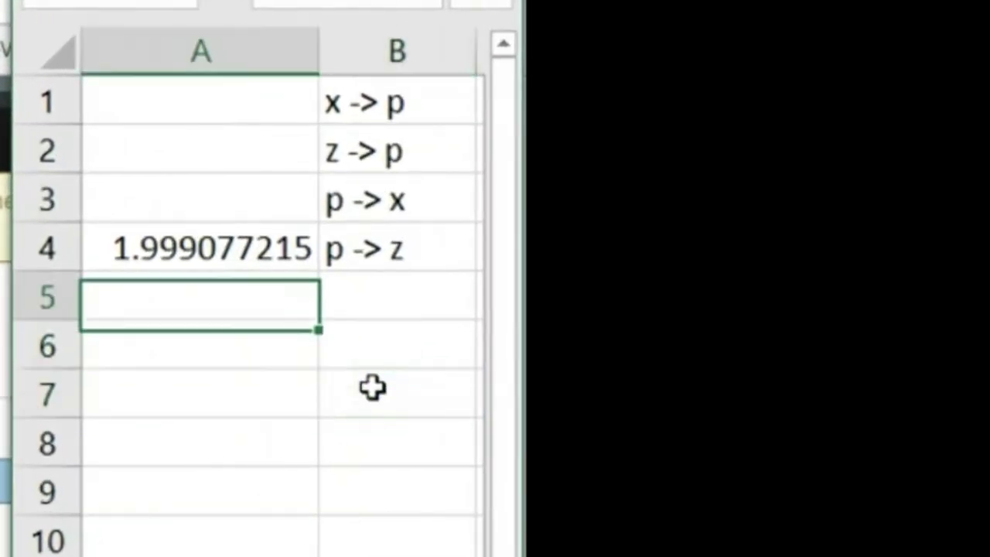
{"action": "key", "text": "Up"}
{"action": "key", "text": "Delete"}
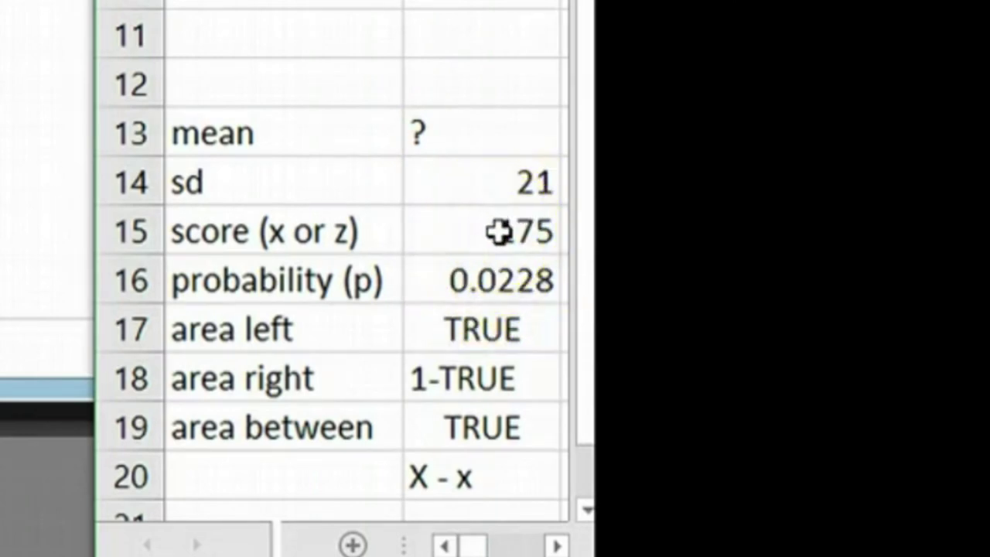
Fill column C with the standard normal values: mean 0 in C13, sd 1 in C14 and probability .0228 in C16.
{"action": "left_click", "coordinate": [503, 133]}
{"action": "key", "text": "Right"}
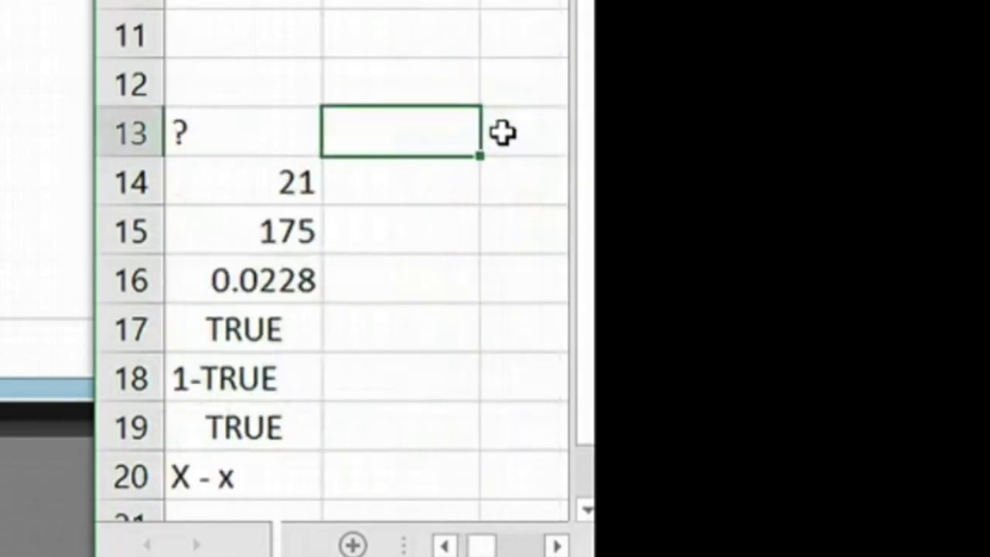
{"action": "type", "text": "0"}
{"action": "key", "text": "Return"}
{"action": "type", "text": "1"}
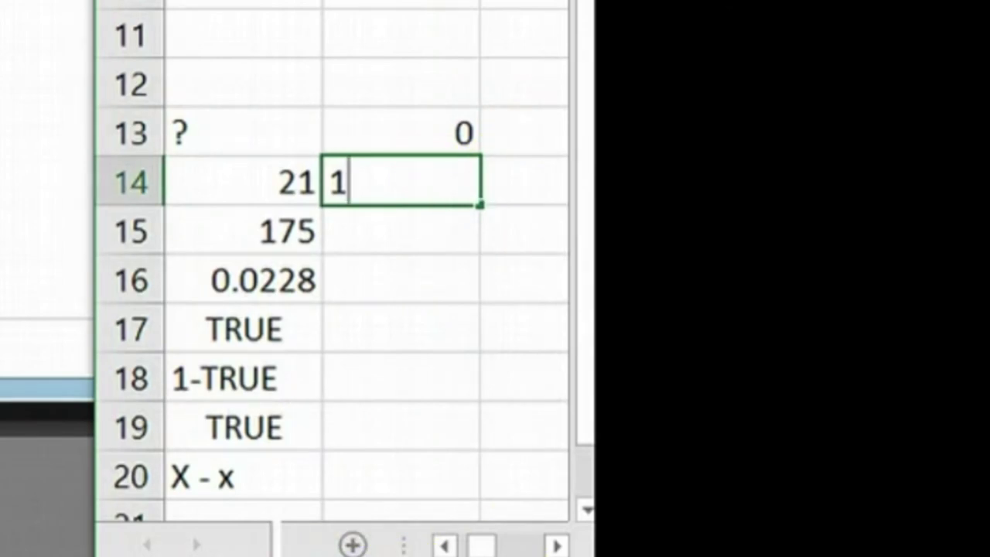
{"action": "key", "text": "Return"}
{"action": "key", "text": "Down"}
{"action": "type", "text": ".0228"}
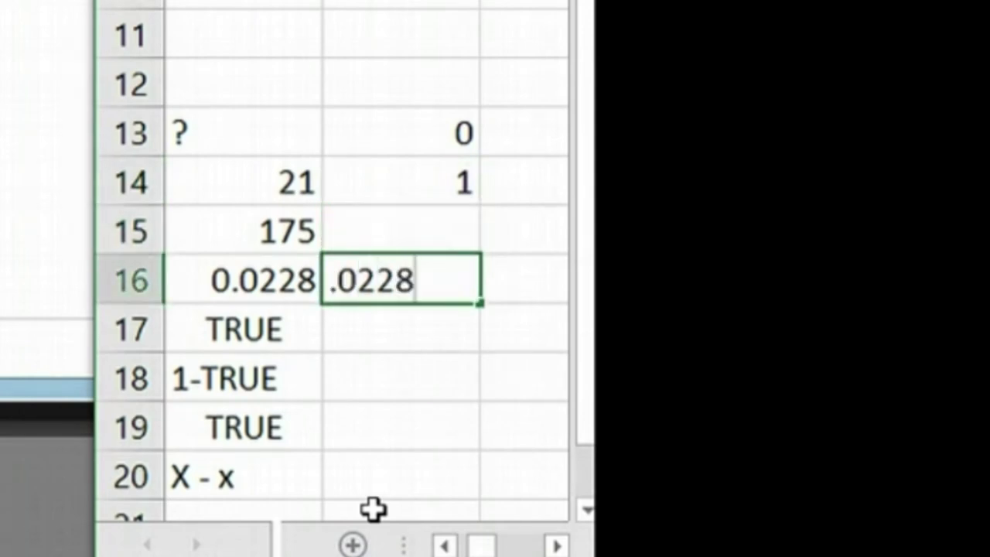
{"action": "key", "text": "Up"}
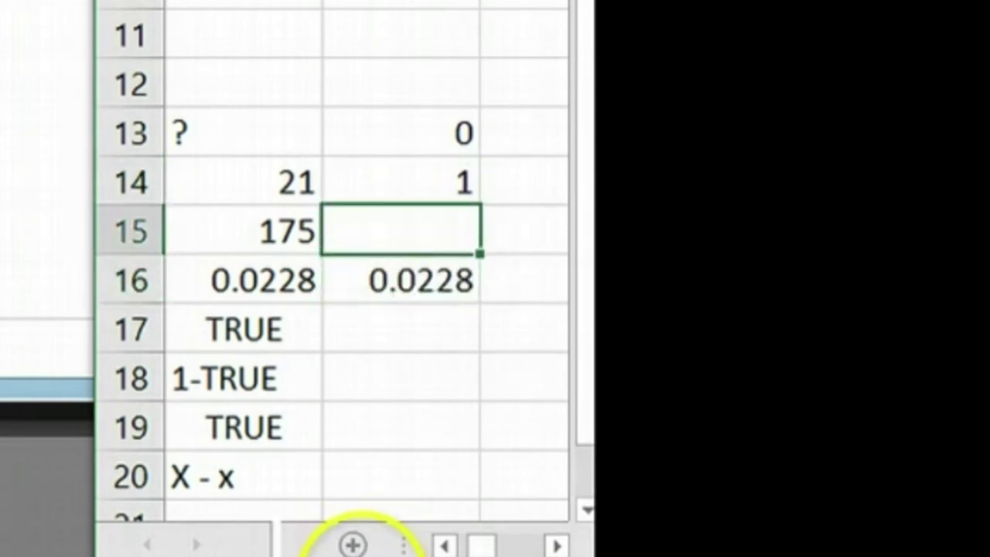
Head the value columns norm in B12 and snorm in C12, and enter ? as the standard score in C15.
{"action": "scroll", "coordinate": [354, 541], "scroll_direction": "down", "scroll_amount": 1}
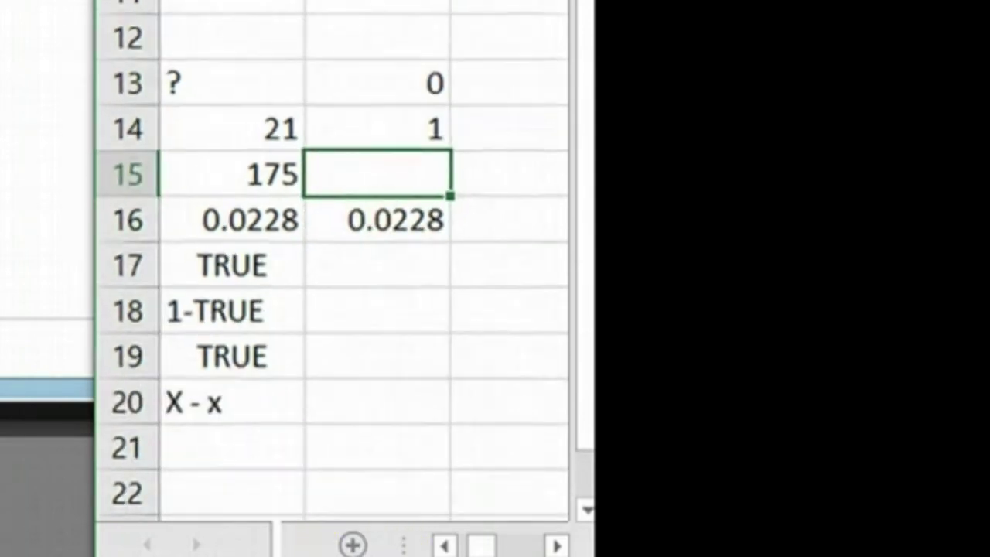
{"action": "left_click", "coordinate": [443, 545]}
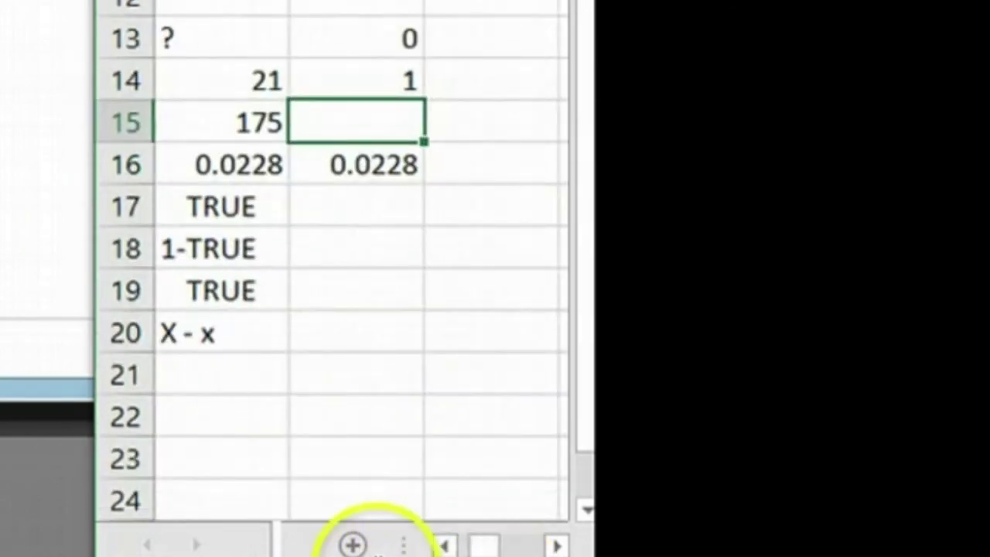
{"action": "left_click", "coordinate": [444, 544]}
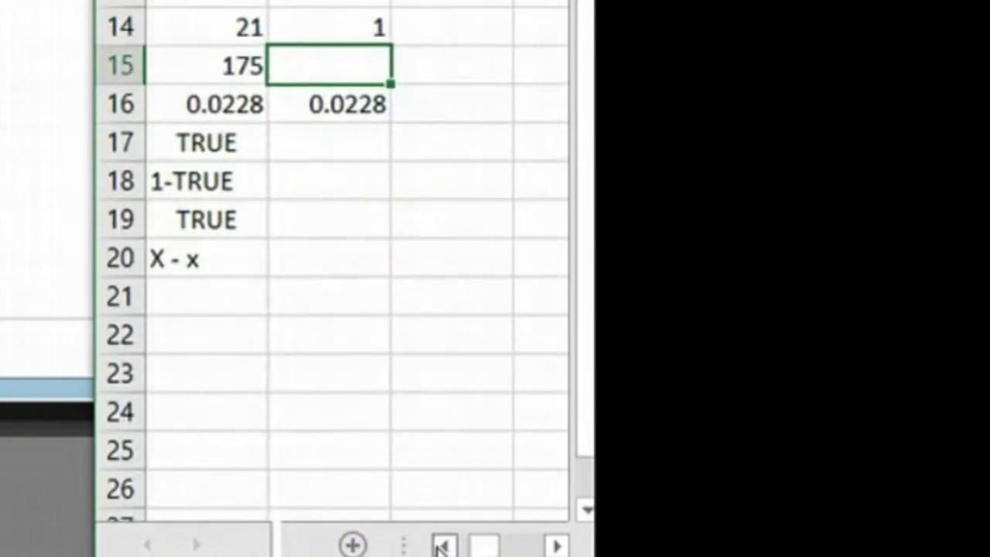
{"action": "left_click", "coordinate": [442, 545]}
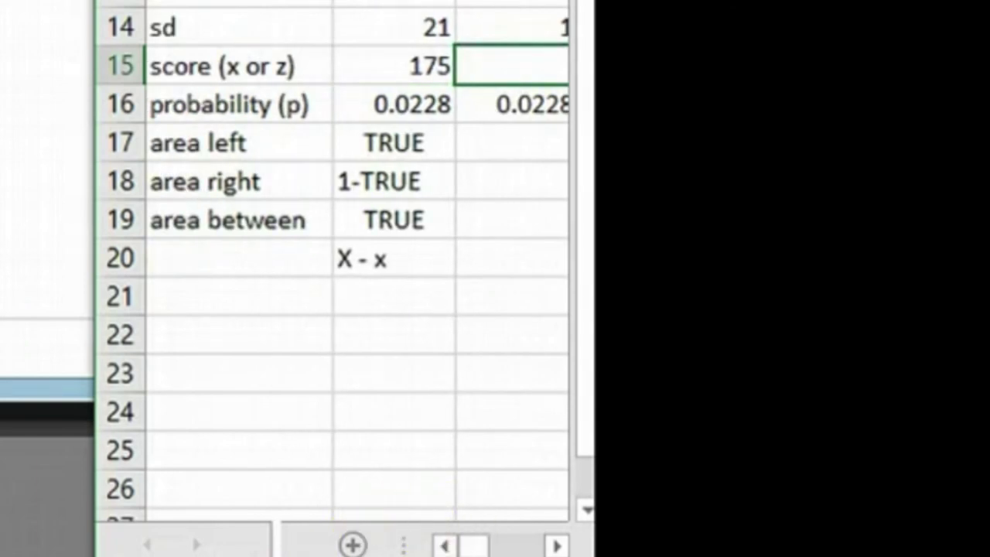
{"action": "scroll", "coordinate": [371, 541], "scroll_direction": "down", "scroll_amount": 1}
{"action": "scroll", "coordinate": [441, 541], "scroll_direction": "down", "scroll_amount": 1, "text": "ctrl"}
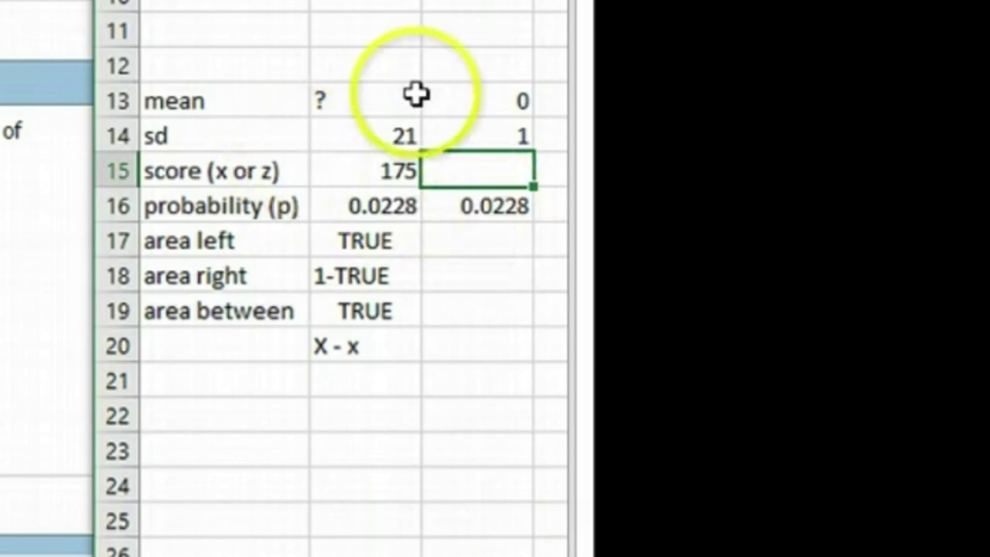
{"action": "left_click", "coordinate": [382, 57]}
{"action": "type", "text": "norm"}
{"action": "key", "text": "Tab"}
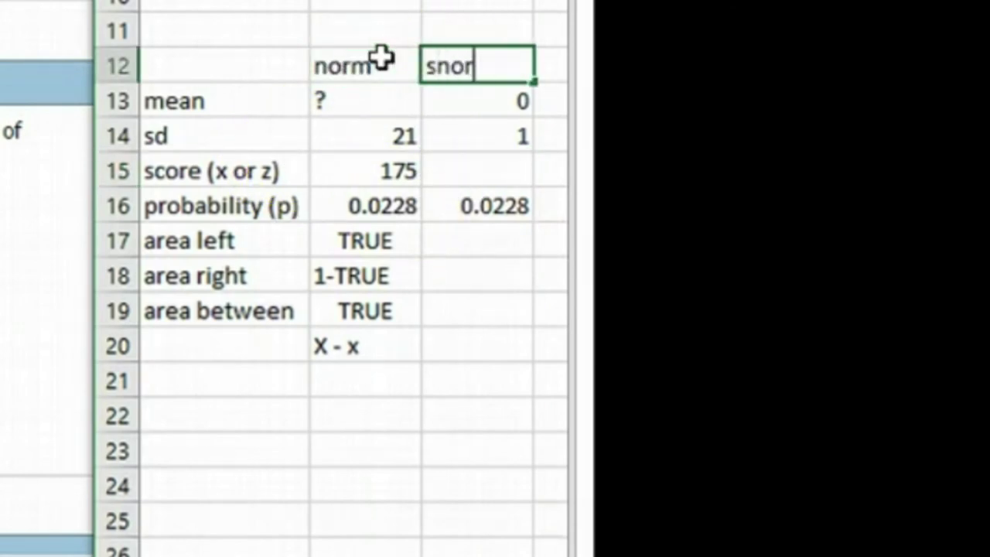
{"action": "key", "text": "Down"}
{"action": "key", "text": "Down"}
{"action": "key", "text": "Down"}
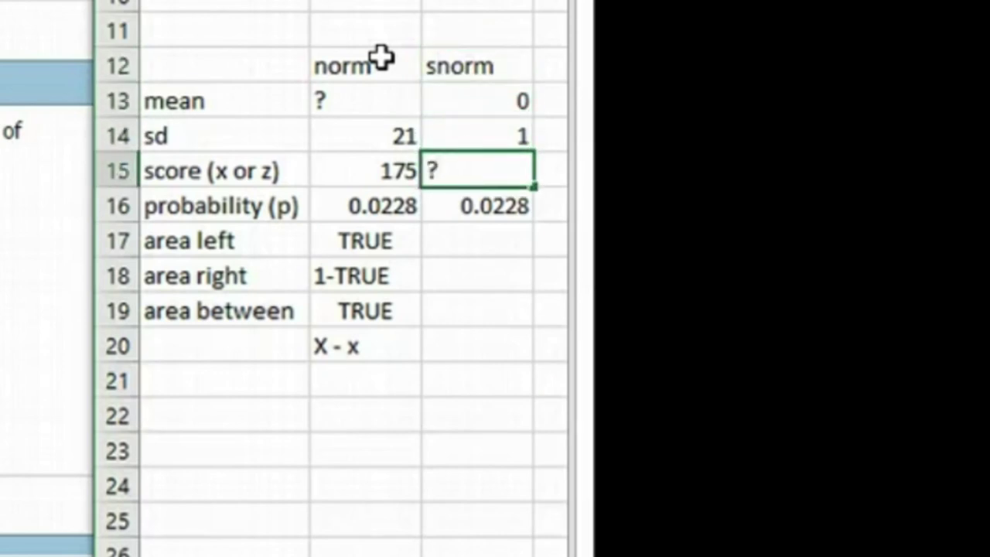
{"action": "key", "text": "Down"}
Enter =normsinv(1-C16) in A4 to compute the z-score from the right-tail probability.
{"action": "key", "text": "Up"}
{"action": "key", "text": "Up"}
{"action": "key", "text": "Up"}
{"action": "key", "text": "Left"}
{"action": "key", "text": "Right"}
{"action": "key", "text": "Left"}
{"action": "key", "text": "Left"}
{"action": "key", "text": "Up"}
{"action": "key", "text": "Up"}
{"action": "key", "text": "Up"}
{"action": "key", "text": "Up"}
{"action": "key", "text": "Up"}
{"action": "key", "text": "Up"}
{"action": "key", "text": "Up"}
{"action": "key", "text": "Up"}
{"action": "key", "text": "Up"}
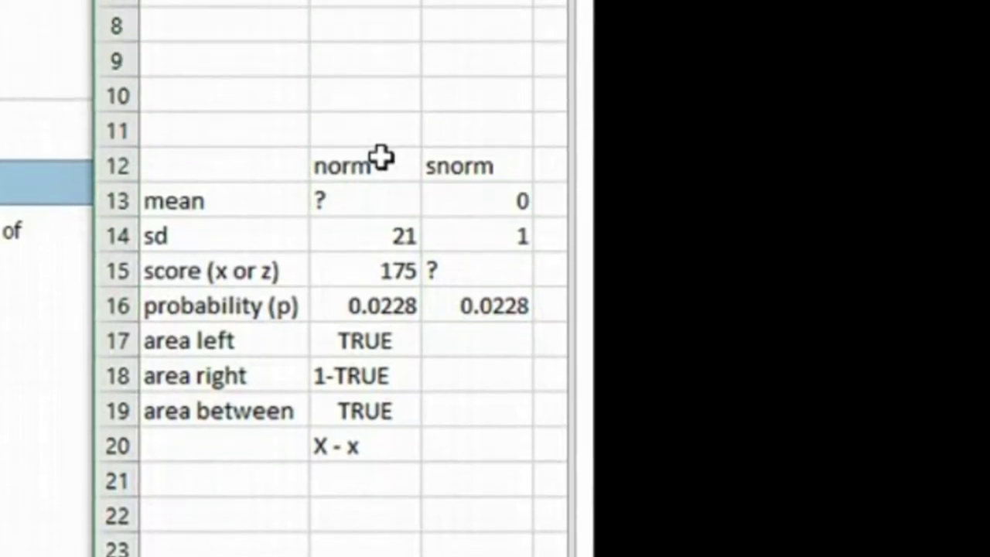
{"action": "type", "text": "="}
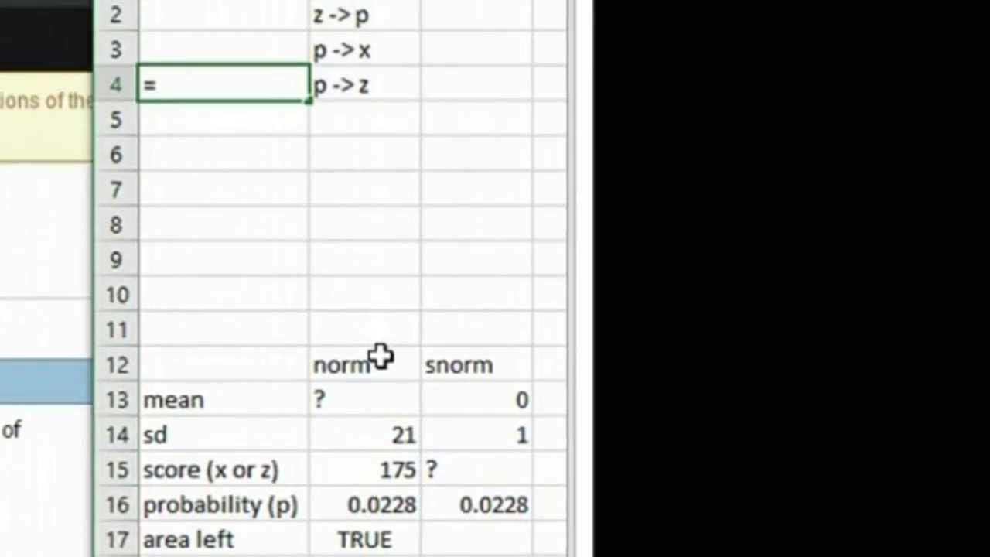
{"action": "type", "text": "normsinv("}
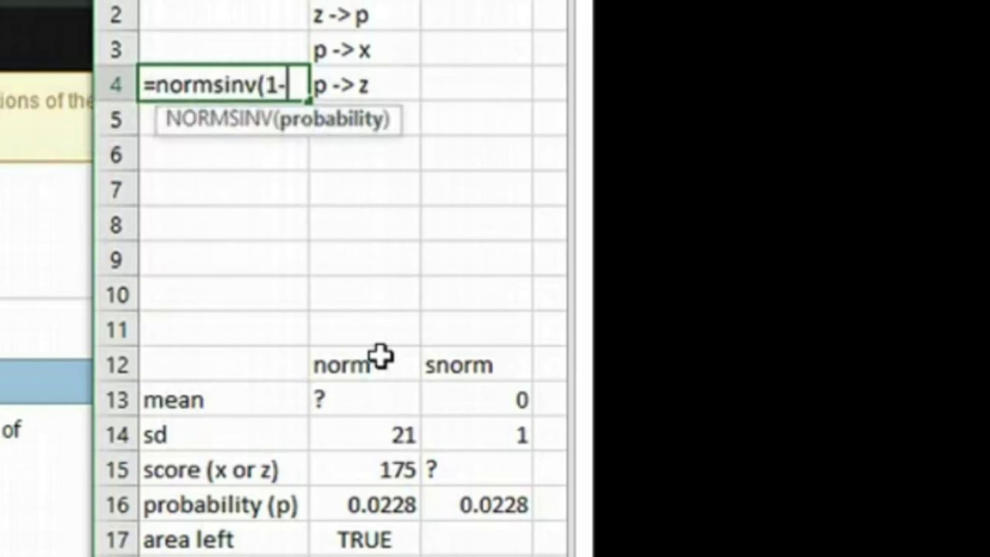
{"action": "type", "text": "1-"}
{"action": "left_click", "coordinate": [472, 504]}
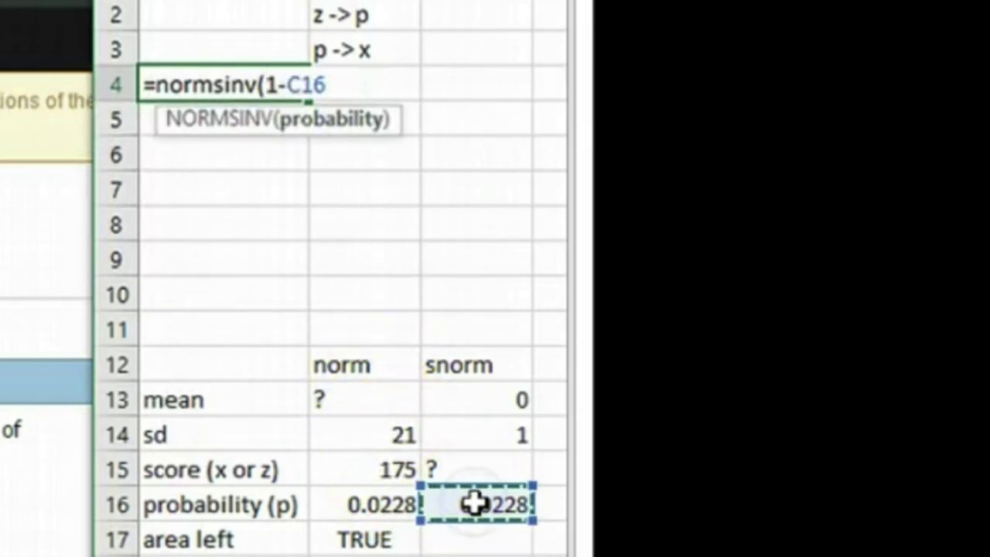
{"action": "key", "text": "Tab"}
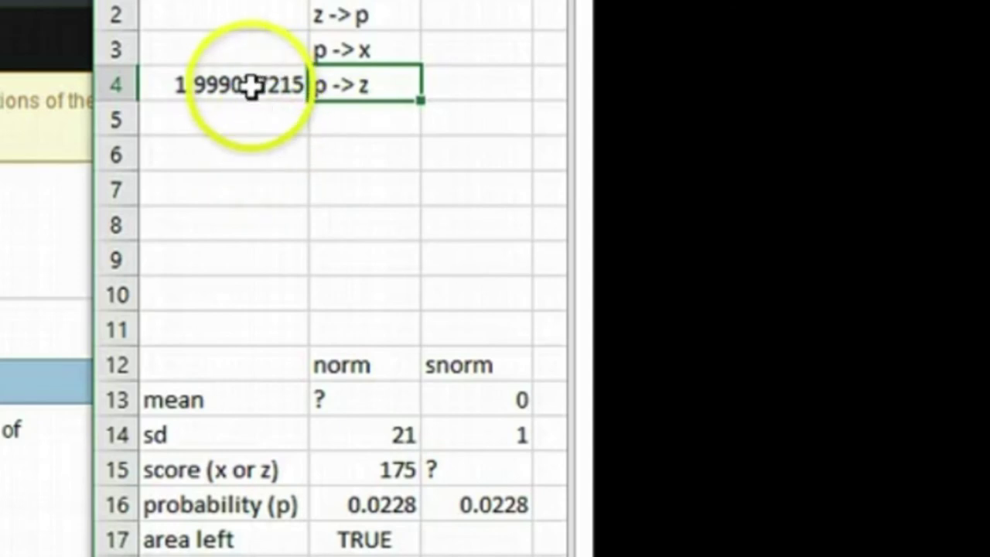
Replace the ? in C15 with =A4 to link the standard score to the computed z-score.
{"action": "left_click", "coordinate": [493, 469]}
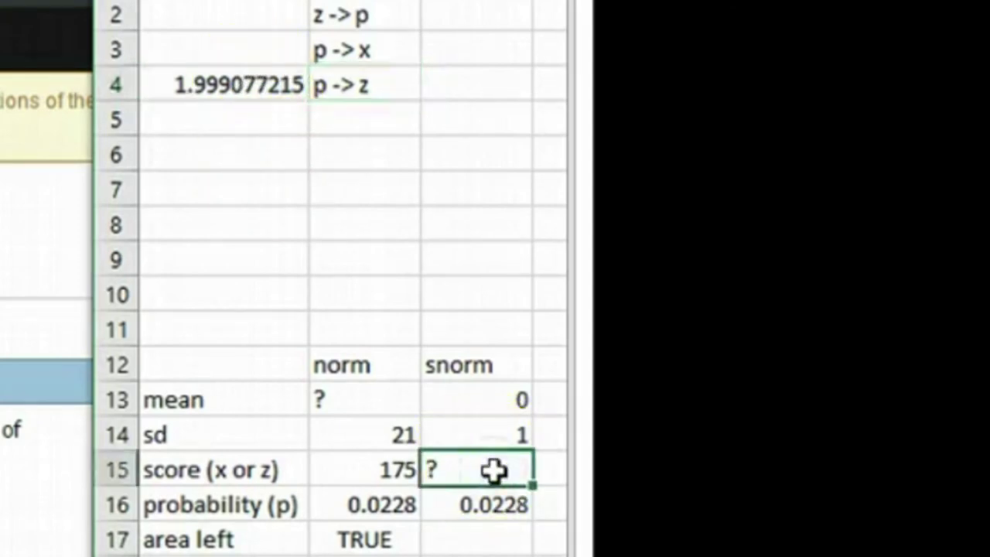
{"action": "type", "text": "="}
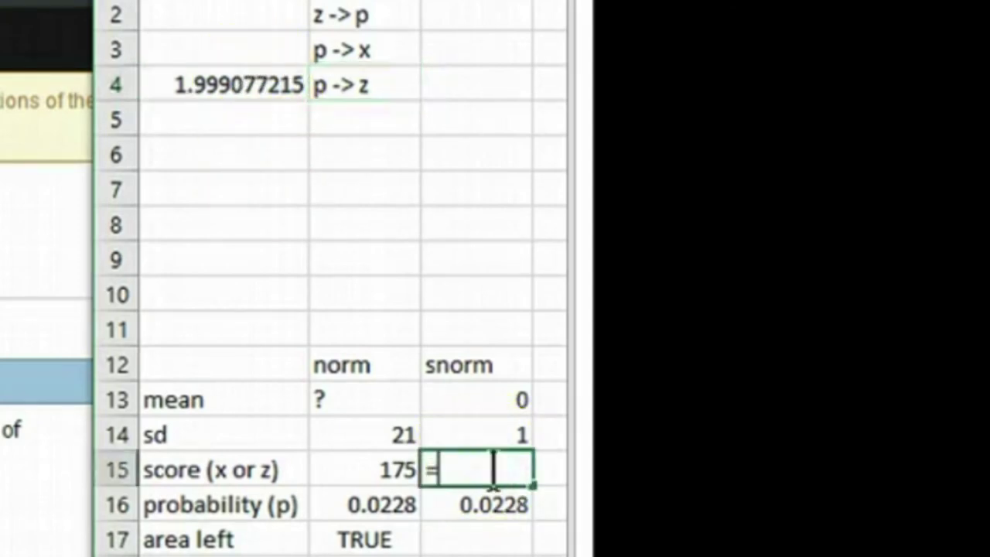
{"action": "left_click", "coordinate": [201, 82]}
{"action": "key", "text": "Return"}
{"action": "key", "text": "Home"}
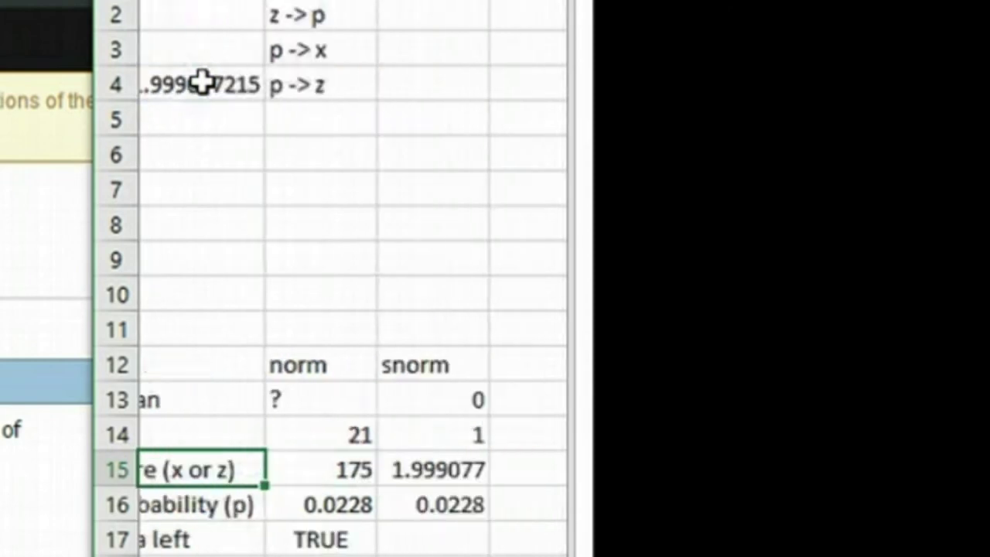
Compare the scores and standard deviations in the norm and snorm columns.
{"action": "key", "text": "Up"}
{"action": "key", "text": "Up"}
{"action": "key", "text": "Right"}
{"action": "key", "text": "Down"}
{"action": "key", "text": "Down"}
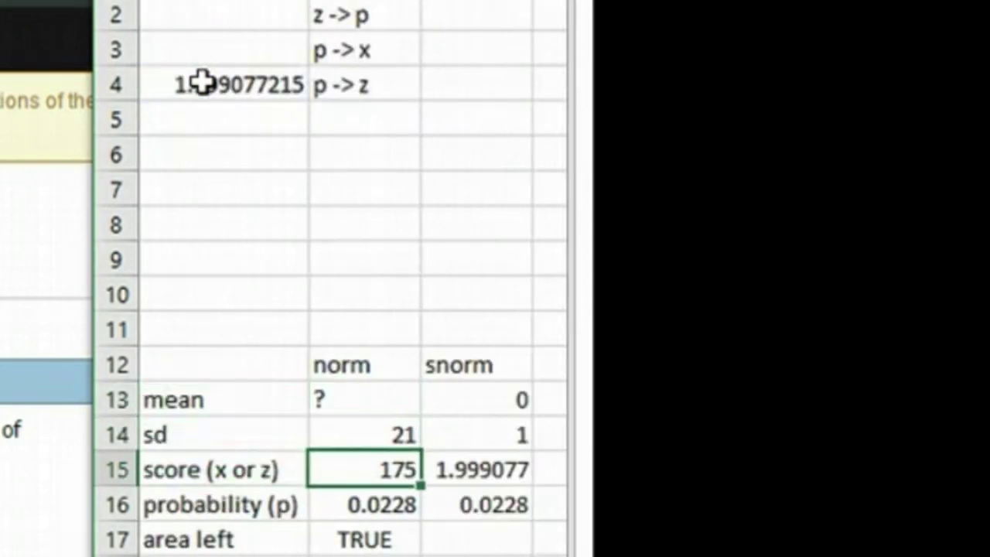
{"action": "key", "text": "Right"}
{"action": "key", "text": "Left"}
{"action": "key", "text": "Left"}
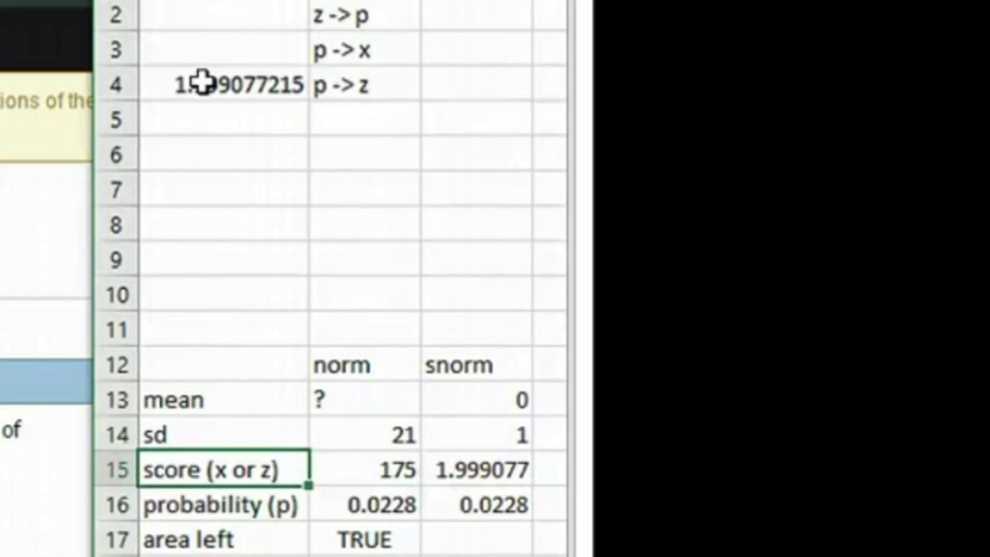
{"action": "key", "text": "Right"}
{"action": "key", "text": "Right"}
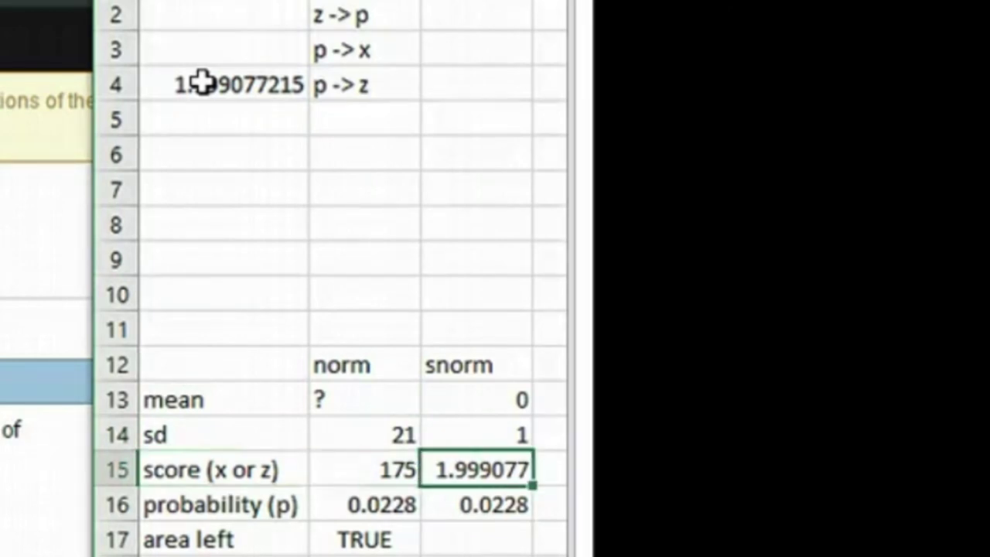
{"action": "key", "text": "Up"}
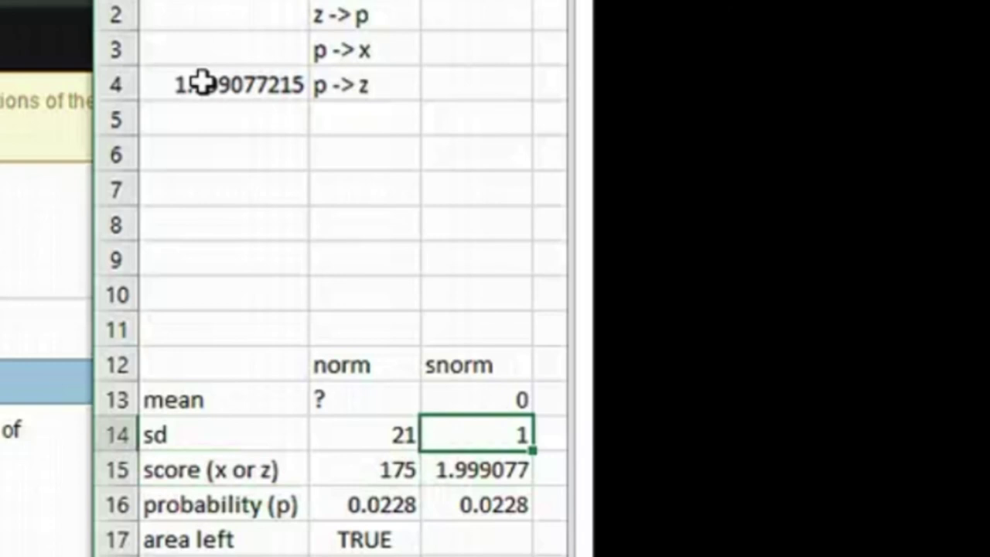
{"action": "key", "text": "Down"}
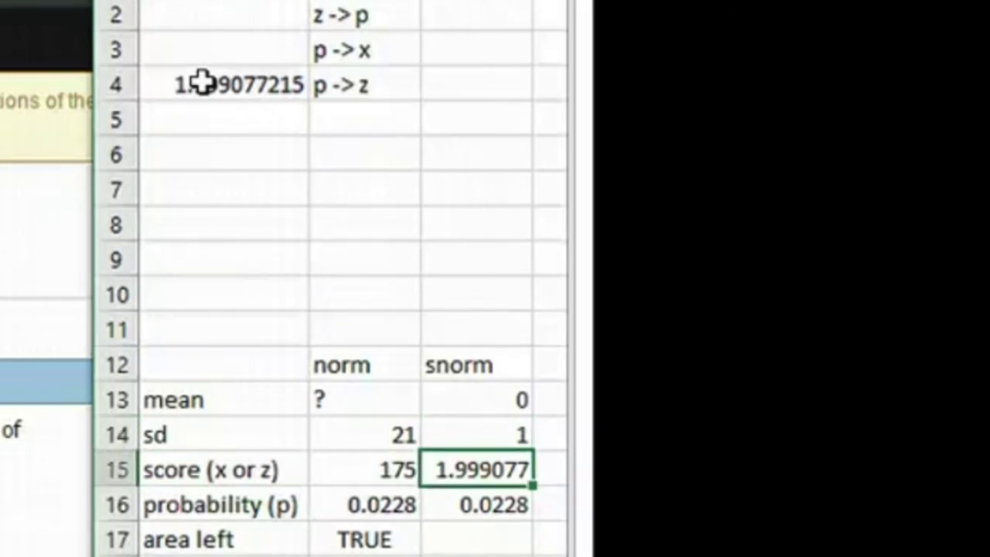
{"action": "key", "text": "Left"}
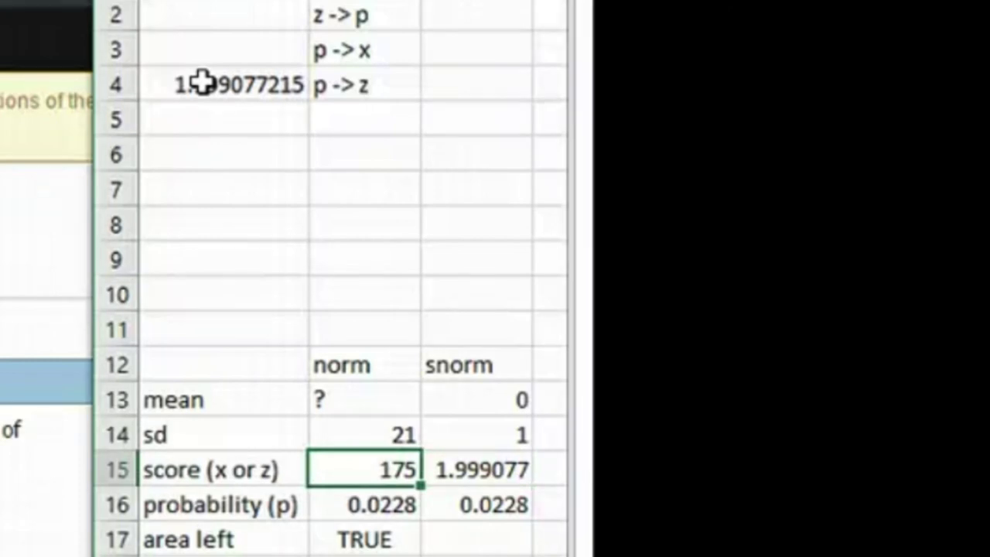
Enter =B14*C15 in A9 to multiply the sd by the z-score and get the score's distance from the mean.
{"action": "key", "text": "Up"}
{"action": "key", "text": "Up"}
{"action": "key", "text": "Up"}
{"action": "key", "text": "Up"}
{"action": "key", "text": "Left"}
{"action": "key", "text": "Up"}
{"action": "key", "text": "Up"}
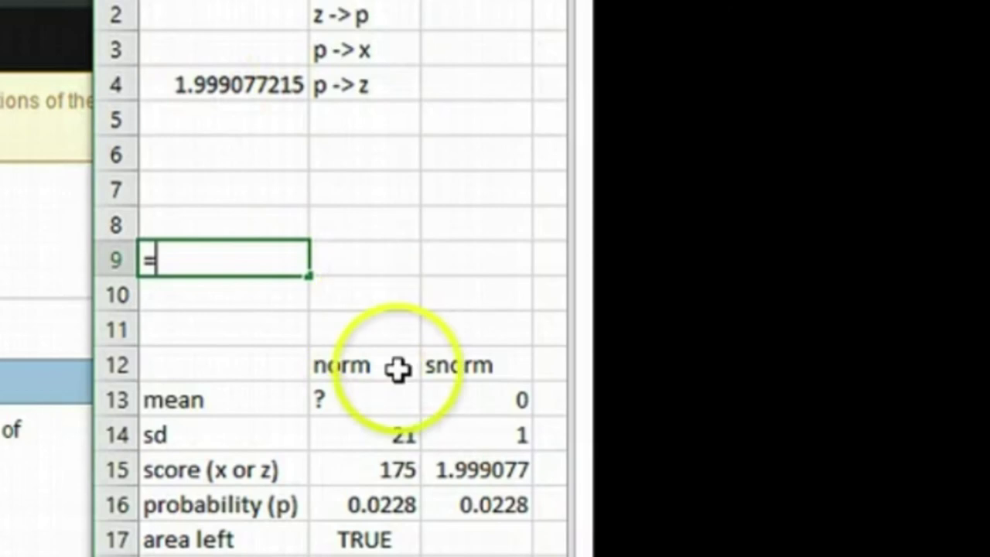
{"action": "type", "text": "="}
{"action": "left_click", "coordinate": [389, 439]}
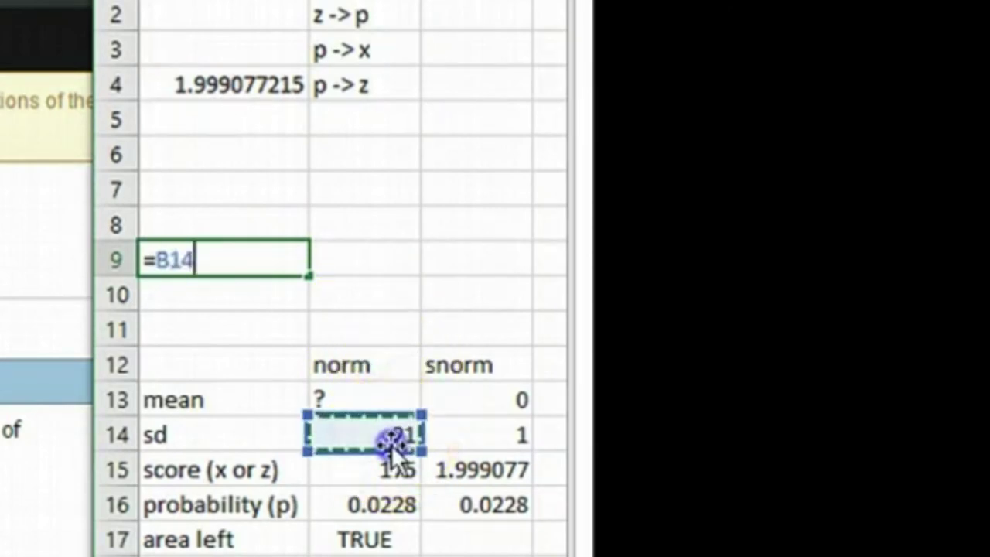
{"action": "type", "text": "*"}
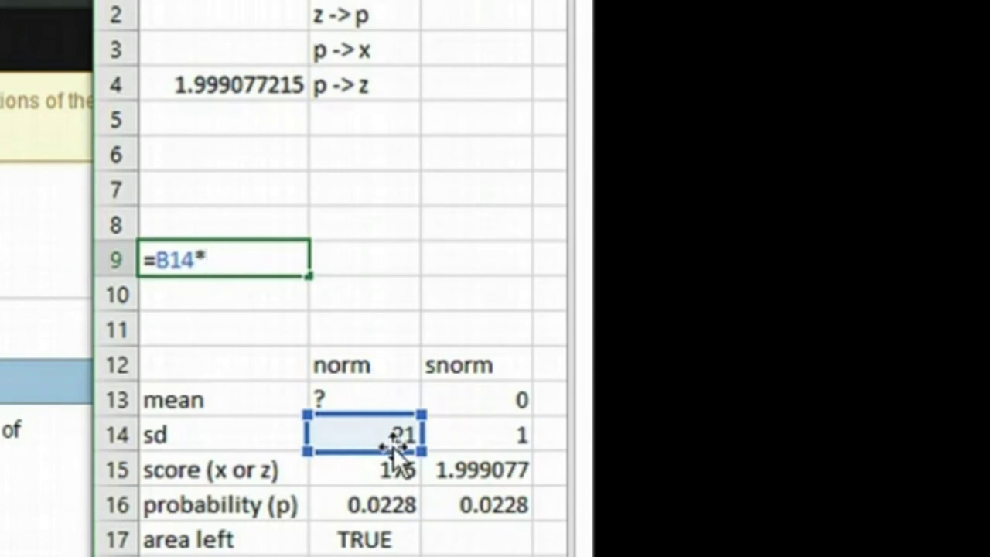
{"action": "left_click", "coordinate": [462, 469]}
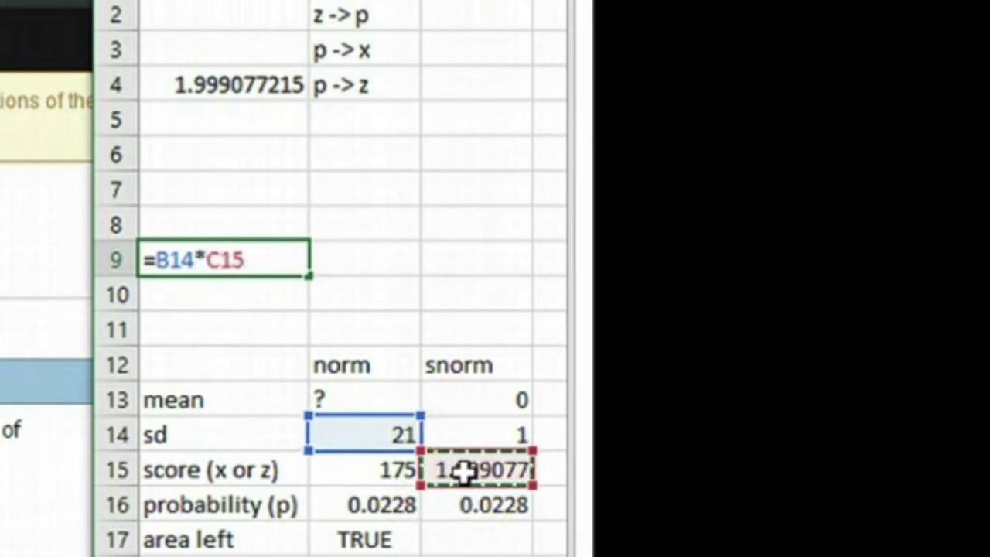
{"action": "left_click", "coordinate": [360, 471]}
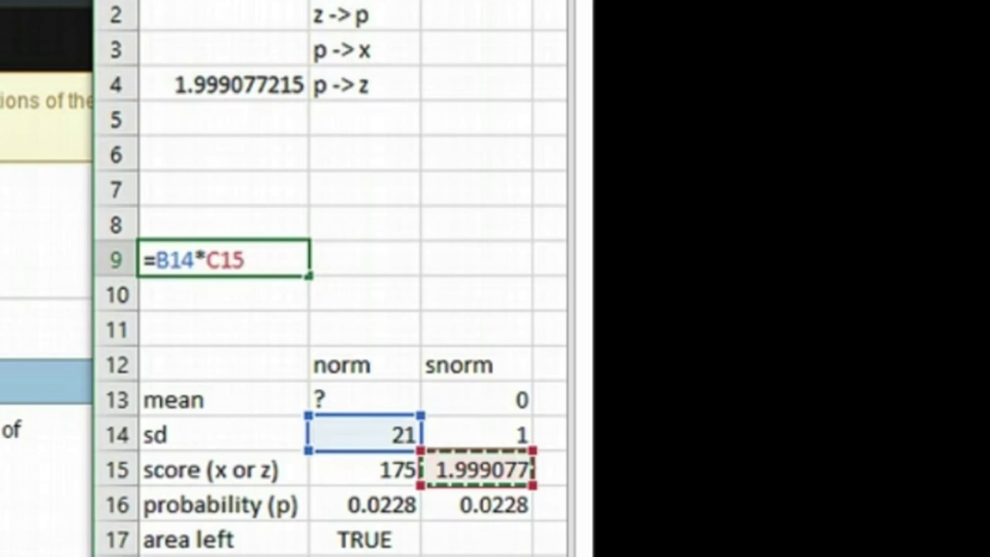
{"action": "key", "text": "Tab"}
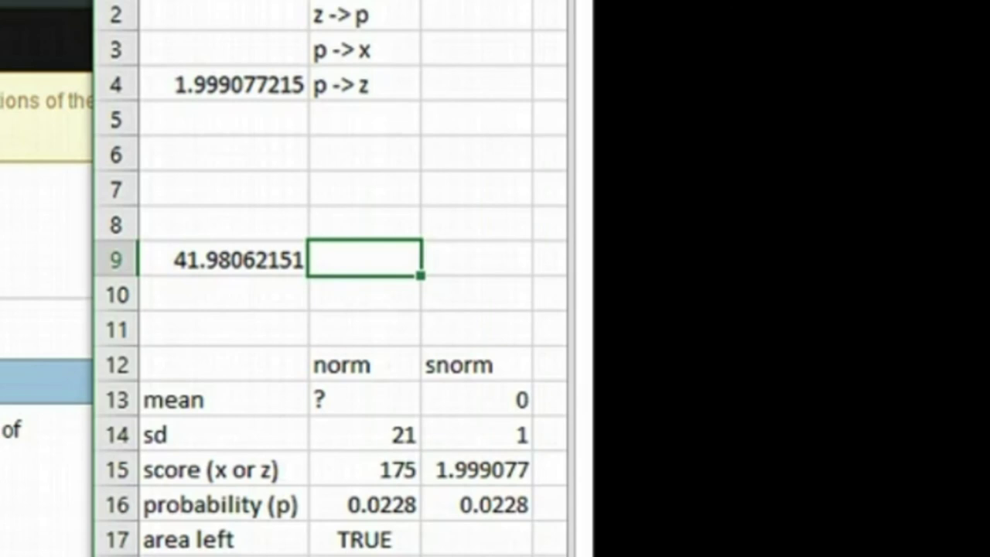
Enter =B15-A9 in B9 to subtract the distance from the score and get the mean.
{"action": "type", "text": "="}
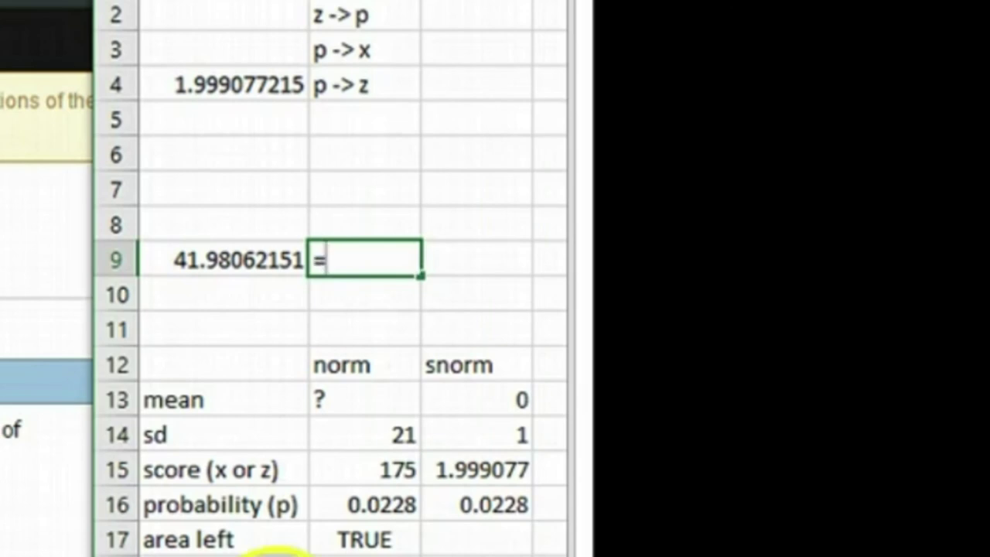
{"action": "left_click", "coordinate": [346, 470]}
{"action": "type", "text": "-"}
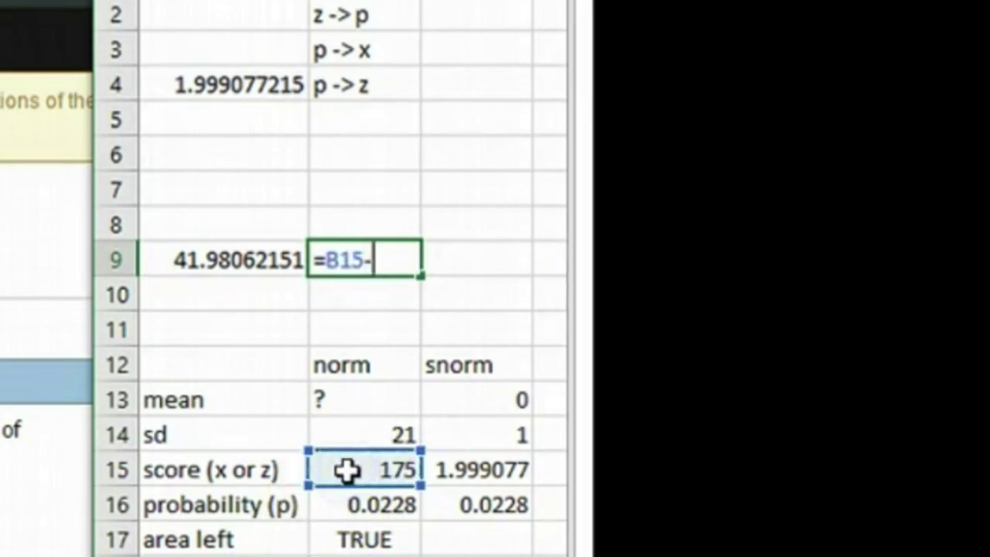
{"action": "left_click", "coordinate": [239, 252]}
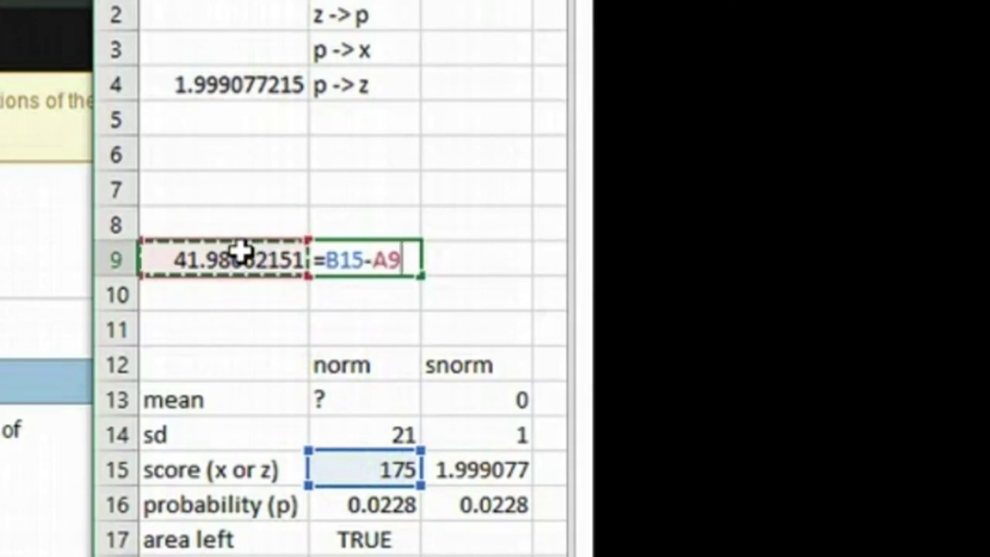
{"action": "key", "text": "Tab"}
{"action": "left_click", "coordinate": [367, 259]}
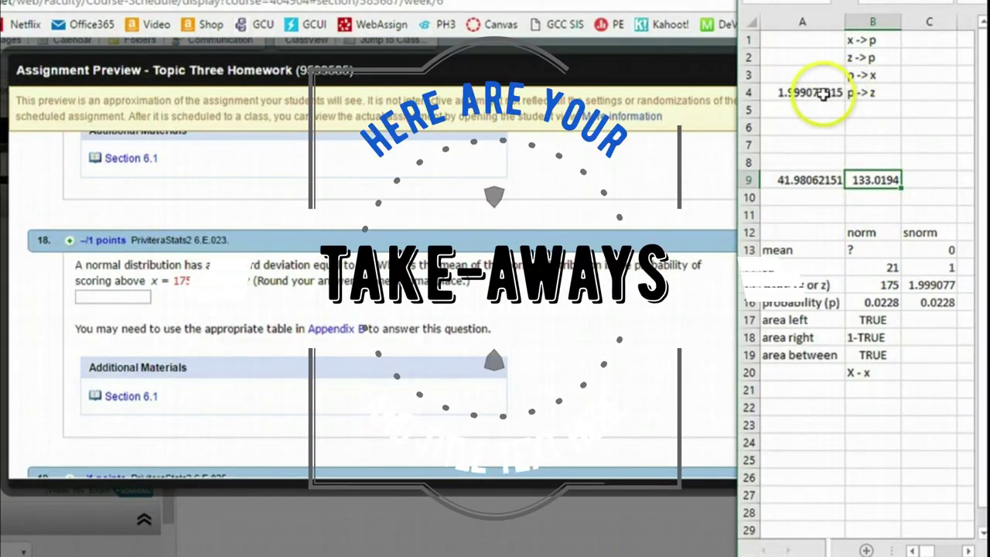
Preview the arguments of =norm.dist( in A1 beside the x -> p label and clear the entry.
{"action": "left_click", "coordinate": [827, 43]}
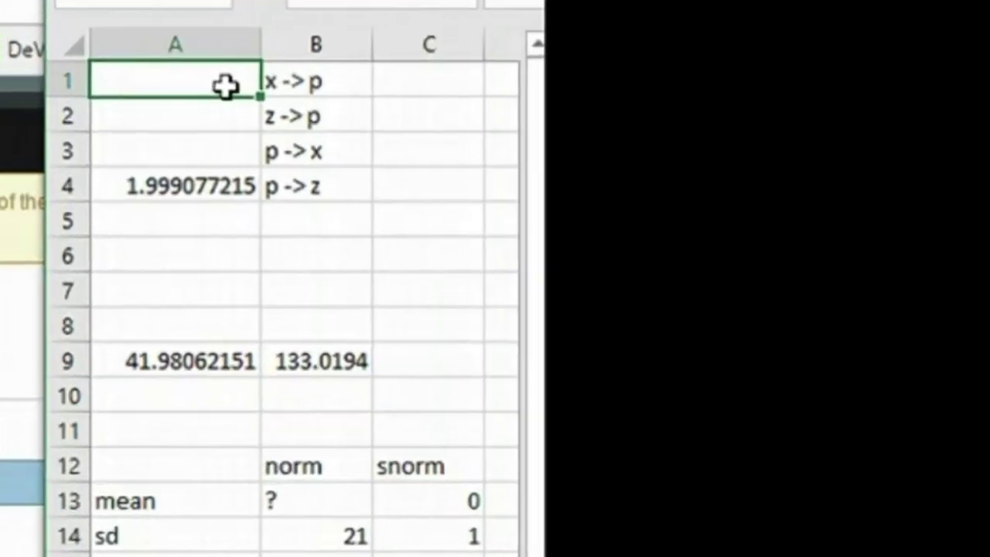
{"action": "type", "text": "=norm"}
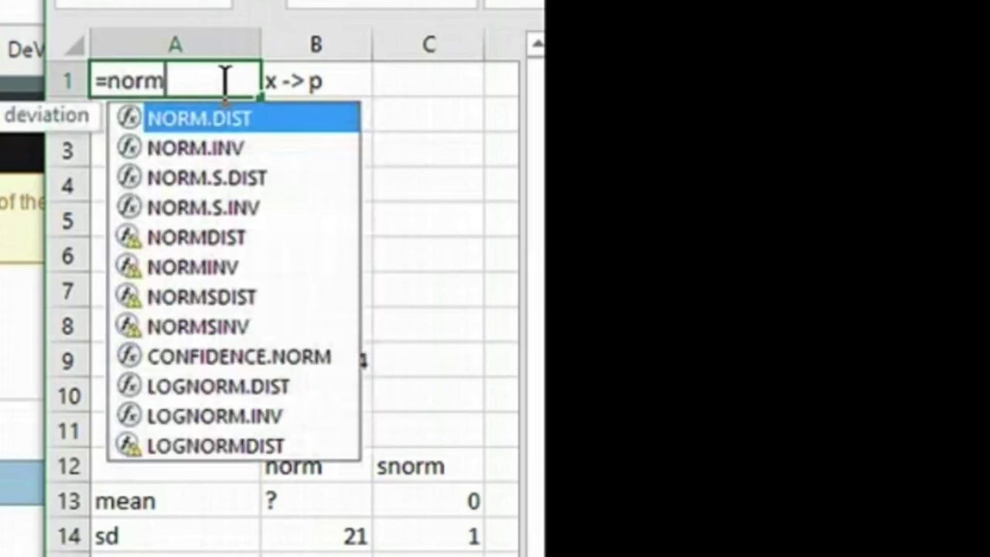
{"action": "type", "text": ".dist("}
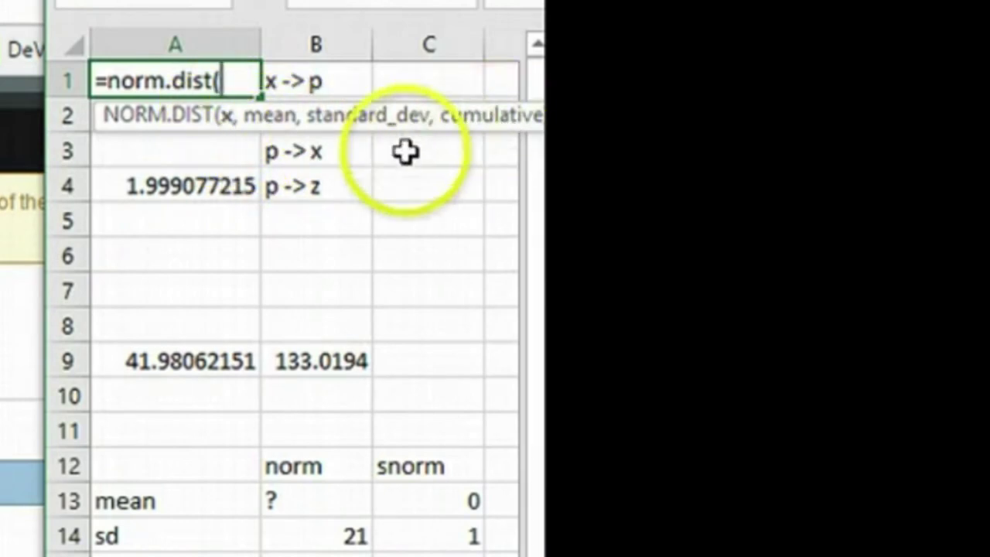
{"action": "key", "text": "BackSpace"}
{"action": "key", "text": "BackSpace"}
{"action": "key", "text": "BackSpace"}
{"action": "key", "text": "BackSpace"}
{"action": "key", "text": "BackSpace"}
{"action": "key", "text": "BackSpace"}
{"action": "key", "text": "BackSpace"}
{"action": "key", "text": "BackSpace"}
{"action": "key", "text": "BackSpace"}
{"action": "key", "text": "BackSpace"}
{"action": "key", "text": "BackSpace"}
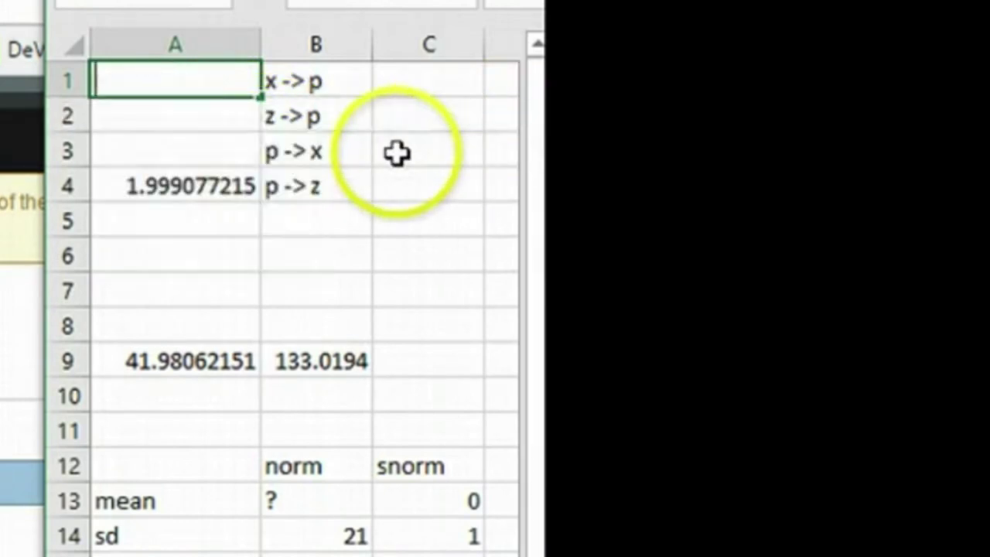
{"action": "key", "text": "Return"}
Preview the argument of =normsdist( in A2 beside the z -> p label and clear the entry.
{"action": "type", "text": "=normsdist("}
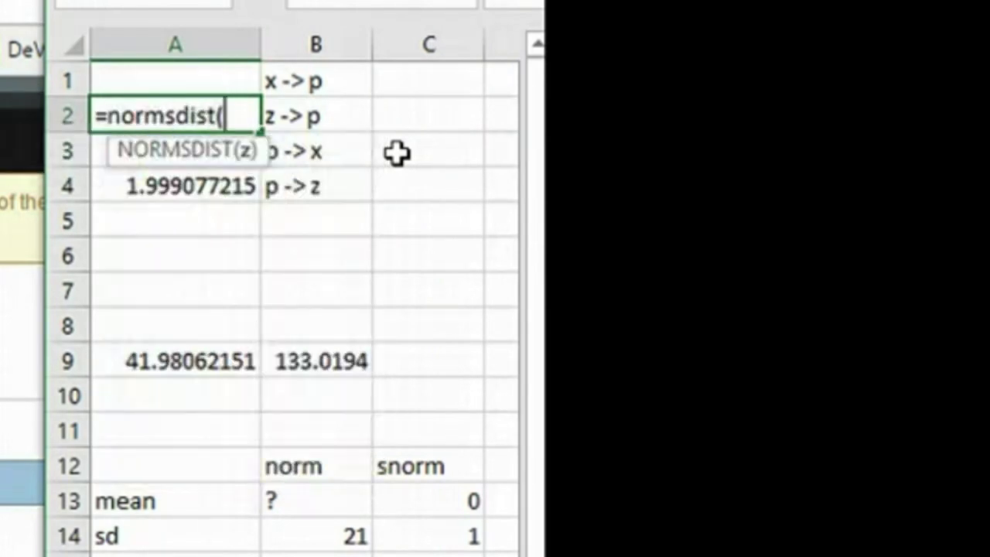
{"action": "key", "text": "BackSpace"}
{"action": "key", "text": "BackSpace"}
{"action": "key", "text": "BackSpace"}
{"action": "key", "text": "BackSpace"}
{"action": "key", "text": "BackSpace"}
{"action": "key", "text": "BackSpace"}
{"action": "key", "text": "BackSpace"}
{"action": "key", "text": "BackSpace"}
{"action": "key", "text": "BackSpace"}
{"action": "key", "text": "BackSpace"}
{"action": "key", "text": "BackSpace"}
Preview the arguments of =norminv( in A3 beside the p -> x label and discard the entry.
{"action": "left_click", "coordinate": [240, 154]}
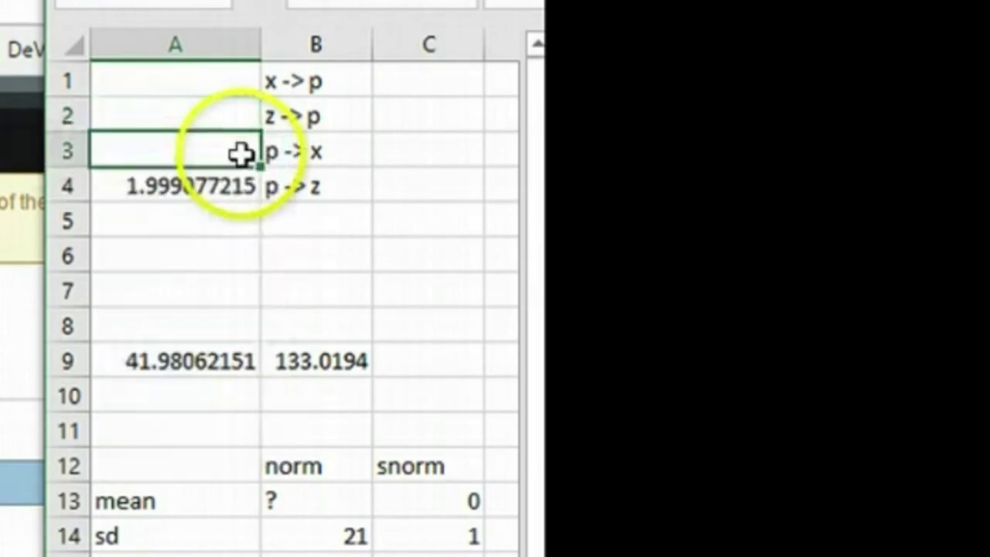
{"action": "type", "text": "no"}
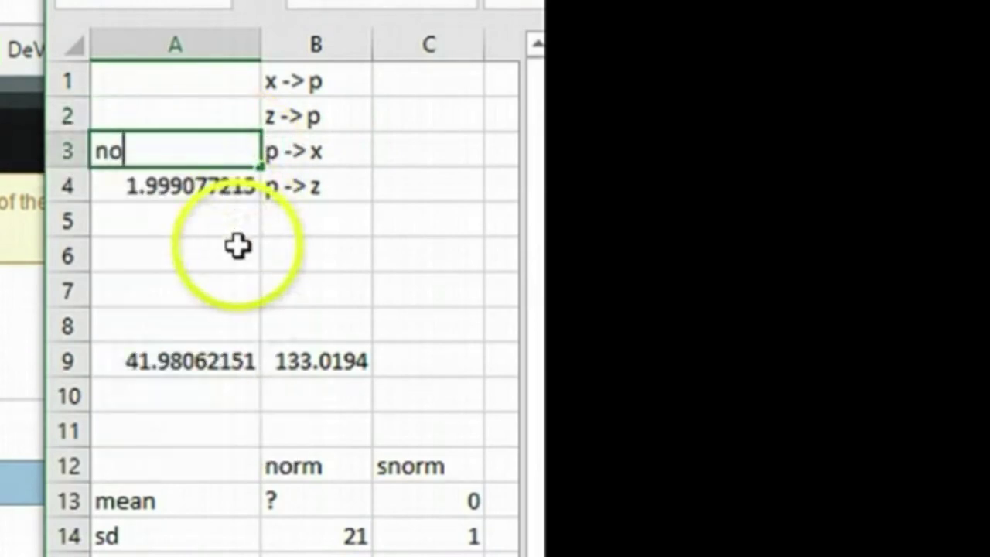
{"action": "key", "text": "BackSpace"}
{"action": "key", "text": "BackSpace"}
{"action": "type", "text": "=norminv("}
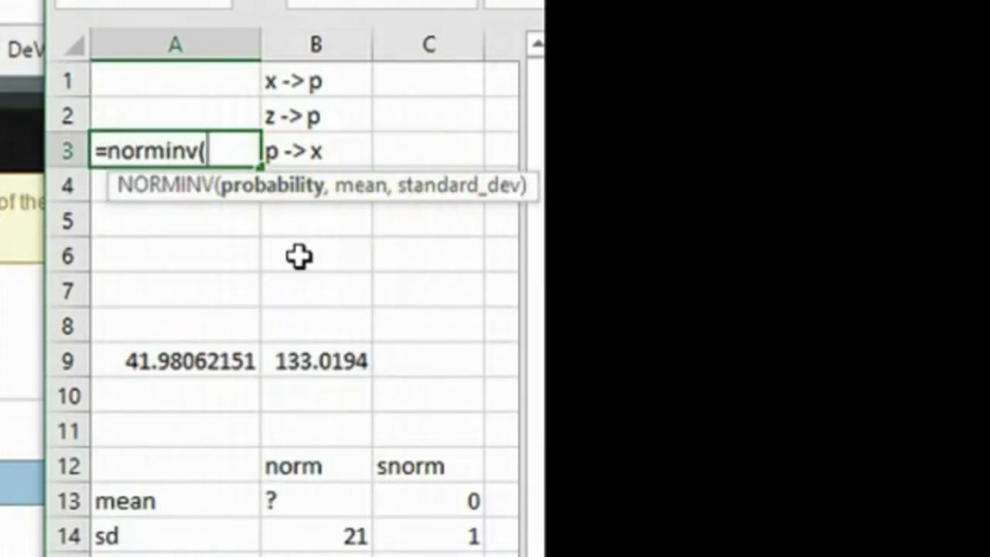
{"action": "key", "text": "BackSpace"}
{"action": "key", "text": "Escape"}
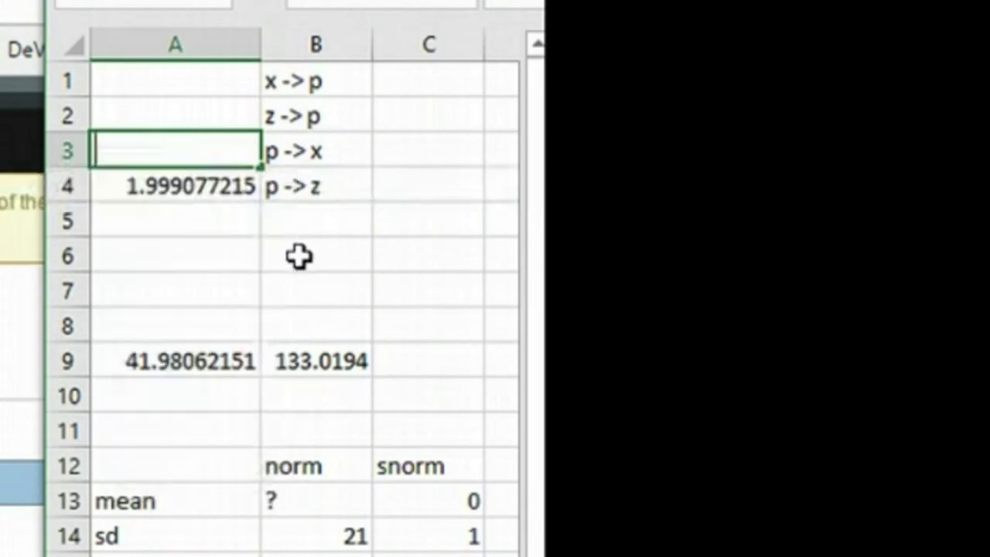
Inspect the p -> z formula in A4 and leave the cell without changing it.
{"action": "key", "text": "Down"}
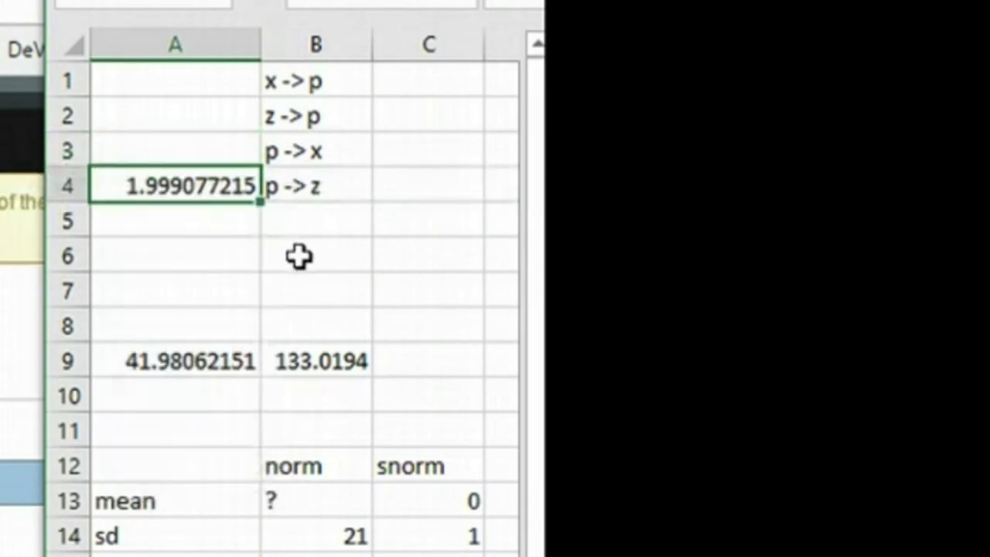
{"action": "double_click", "coordinate": [214, 187]}
{"action": "left_click", "coordinate": [242, 331]}
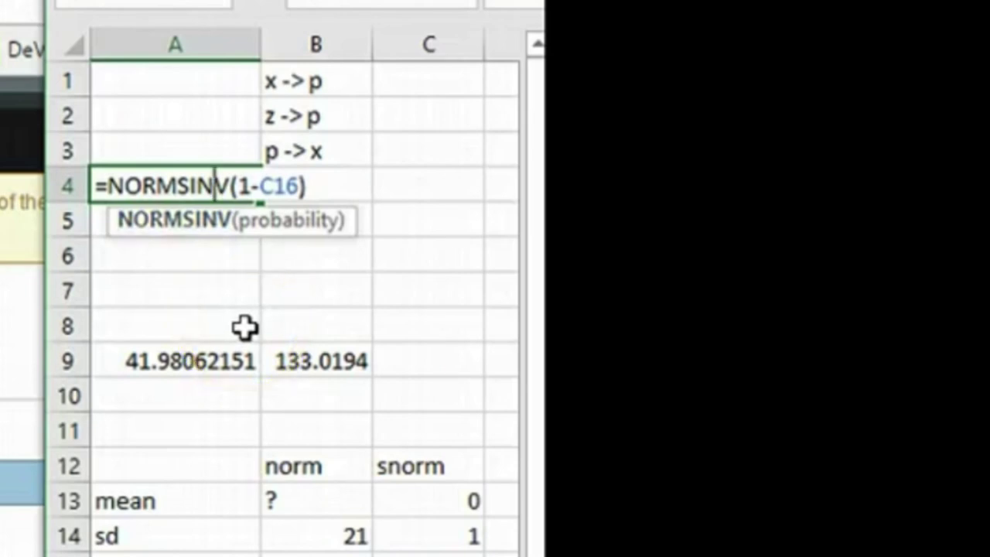
{"action": "key", "text": "Tab"}
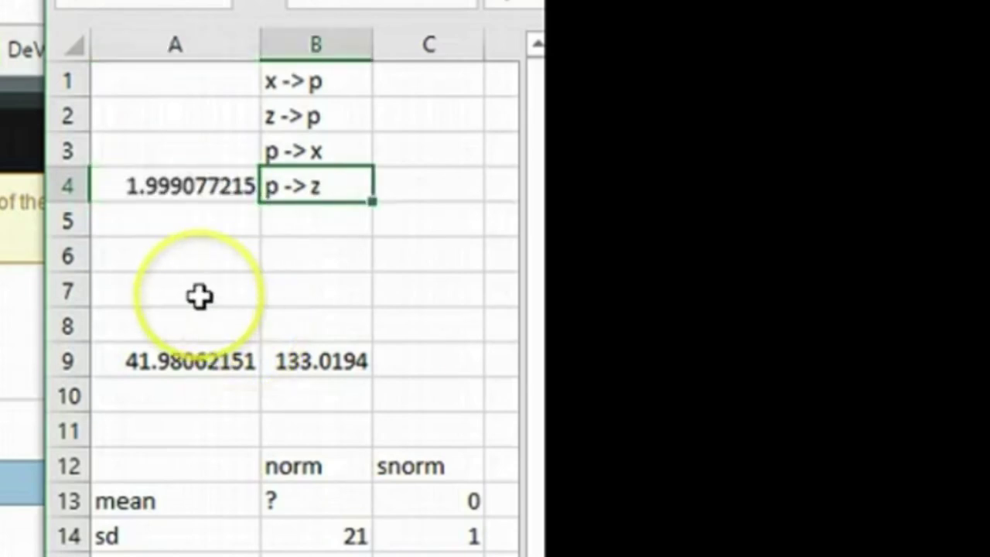
Compare the mean entries in the norm and snorm columns.
{"action": "key", "text": "Down"}
{"action": "key", "text": "Down"}
{"action": "key", "text": "Down"}
{"action": "key", "text": "Down"}
{"action": "key", "text": "Down"}
{"action": "key", "text": "Down"}
{"action": "key", "text": "Down"}
{"action": "key", "text": "Down"}
{"action": "key", "text": "Down"}
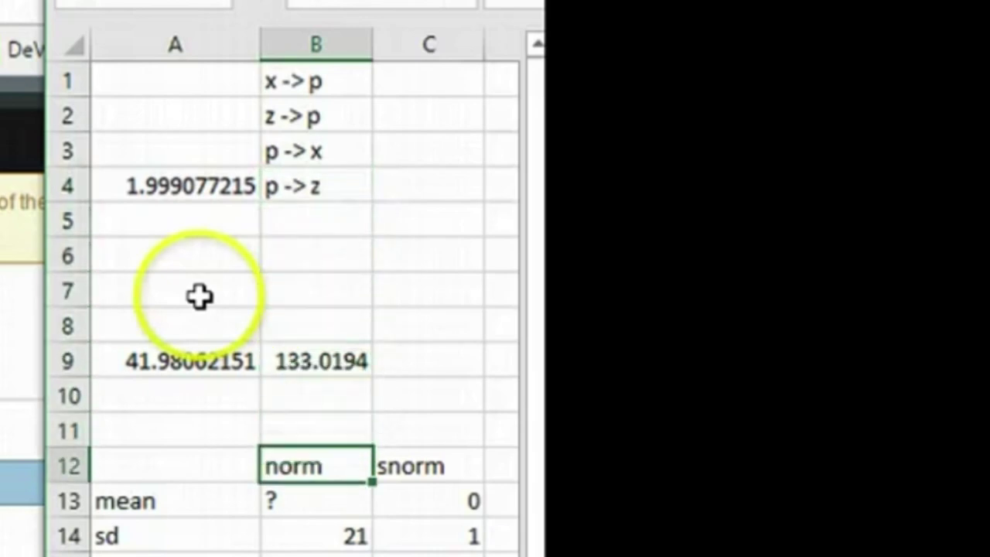
{"action": "key", "text": "Right"}
{"action": "key", "text": "Left"}
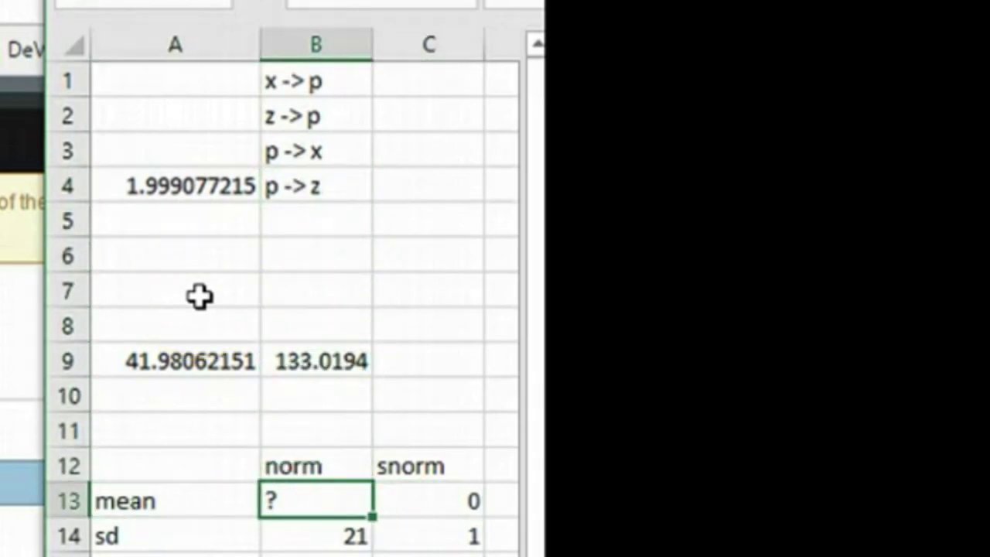
{"action": "key", "text": "Right"}
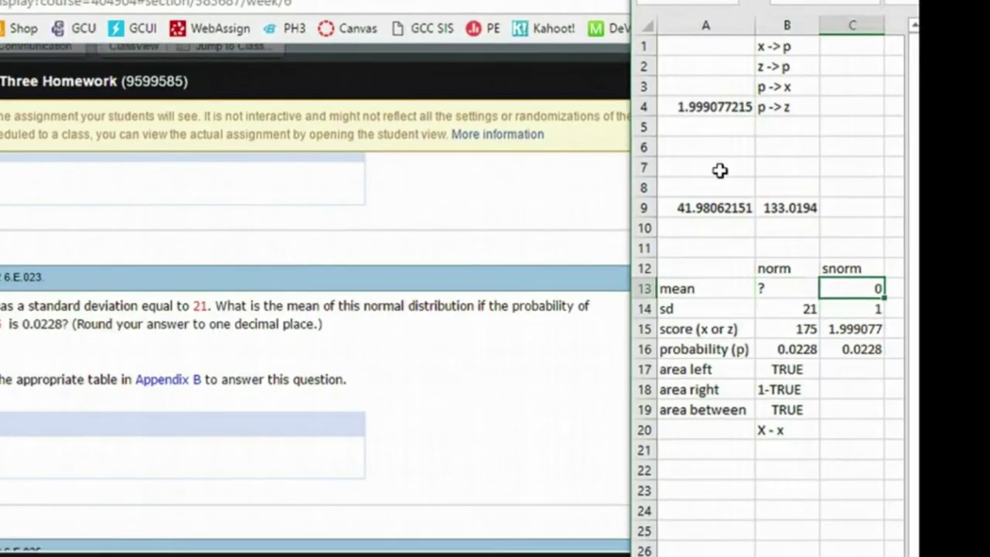
Add the z-score formula below the table as text, with (X-Mean)/SD in A23 and z in B23.
{"action": "key", "text": "Down"}
{"action": "key", "text": "Down"}
{"action": "key", "text": "Down"}
{"action": "key", "text": "Down"}
{"action": "key", "text": "Down"}
{"action": "key", "text": "Down"}
{"action": "key", "text": "Down"}
{"action": "key", "text": "Down"}
{"action": "key", "text": "Down"}
{"action": "key", "text": "Down"}
{"action": "key", "text": "Left"}
{"action": "key", "text": "Left"}
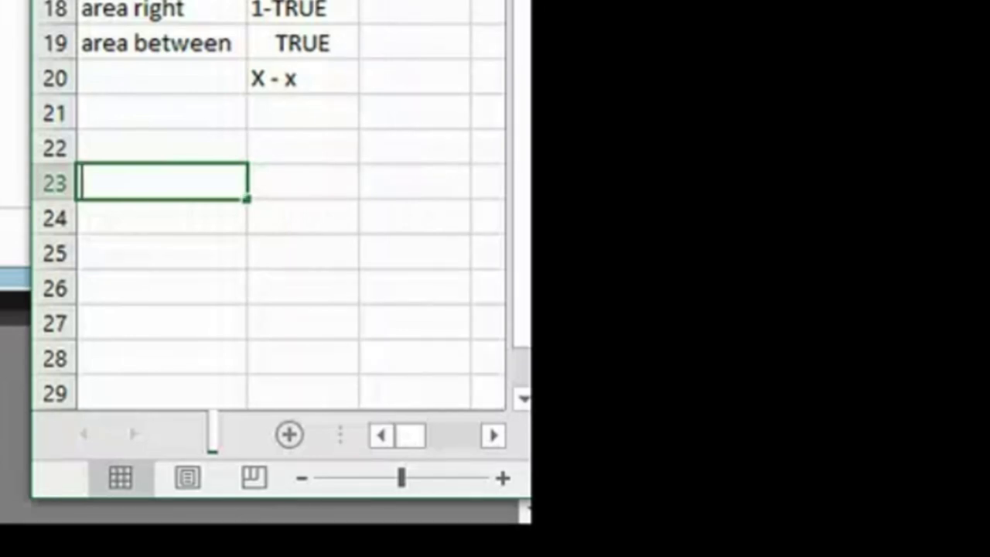
{"action": "type", "text": "(X-Mean)/SD"}
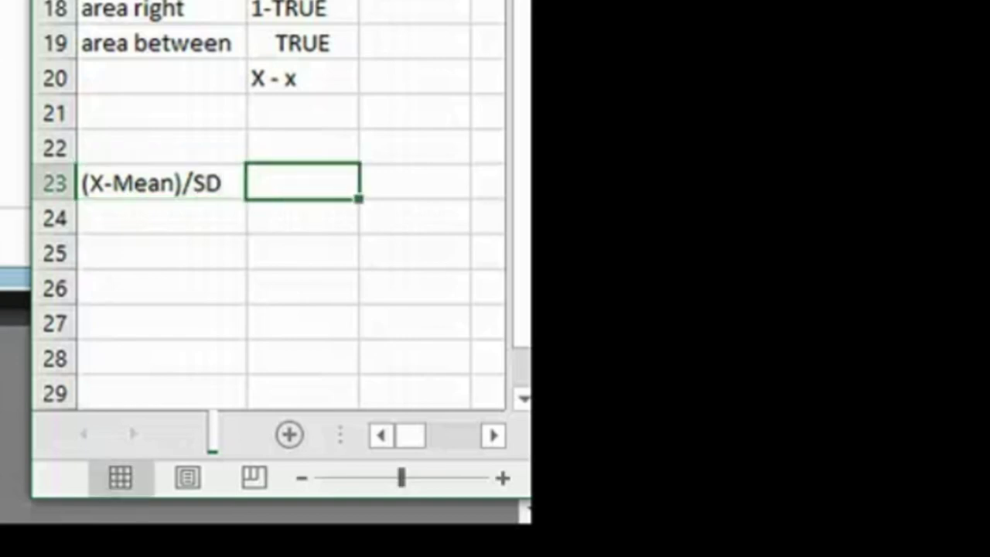
{"action": "type", "text": "z"}
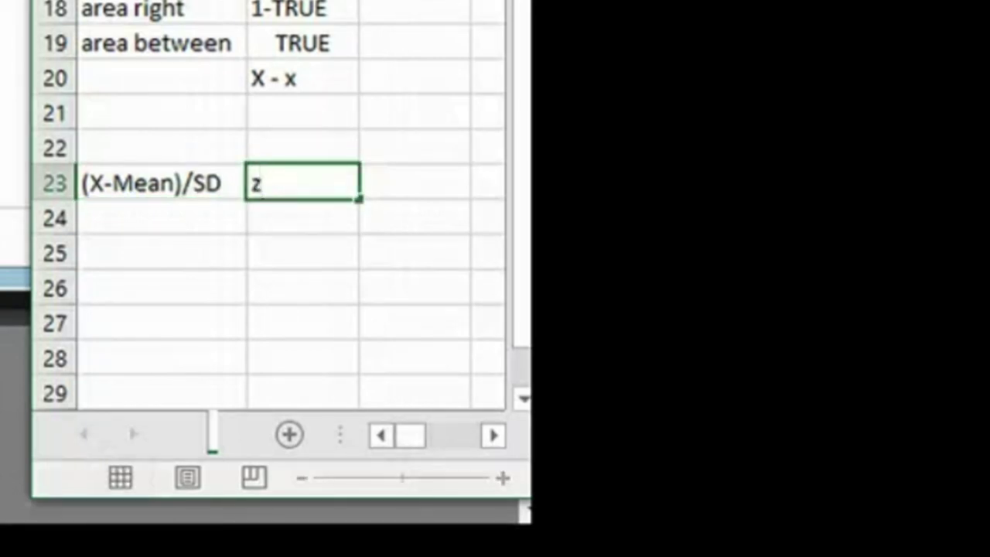
{"action": "key", "text": "Tab"}
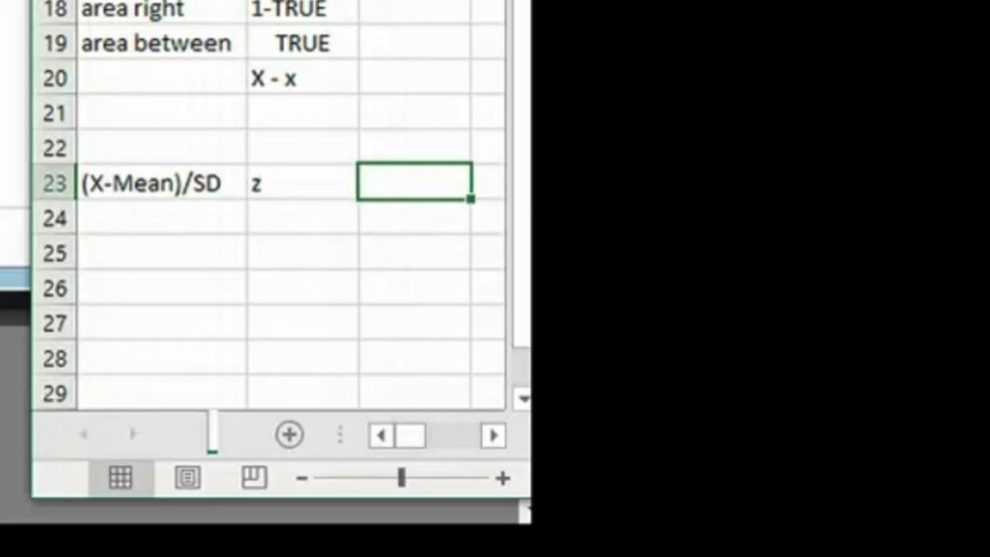
Review the mean and sd of the norm and snorm columns in relation to the z-score formula.
{"action": "key", "text": "Left"}
{"action": "key", "text": "Up"}
{"action": "key", "text": "Up"}
{"action": "key", "text": "Up"}
{"action": "key", "text": "Up"}
{"action": "key", "text": "Up"}
{"action": "key", "text": "Up"}
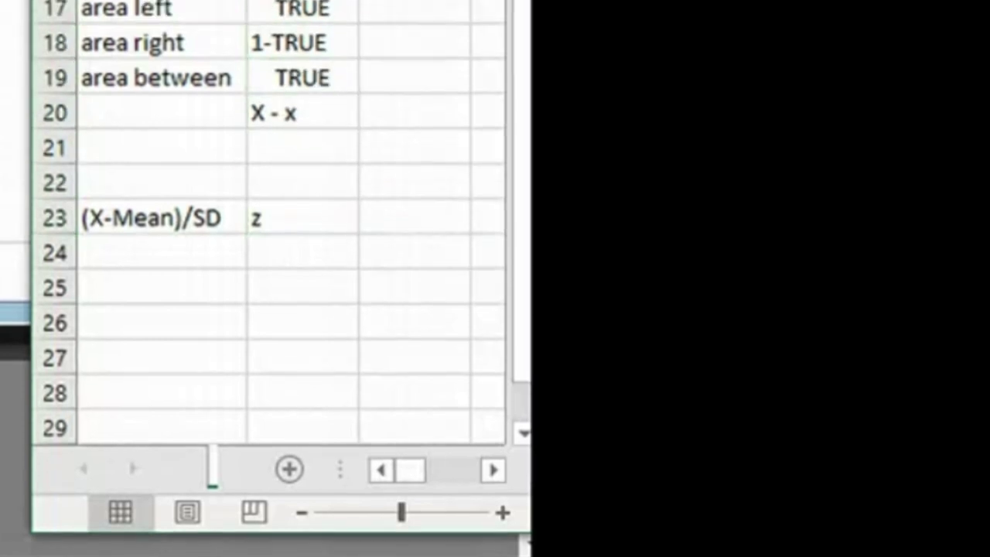
{"action": "key", "text": "Right"}
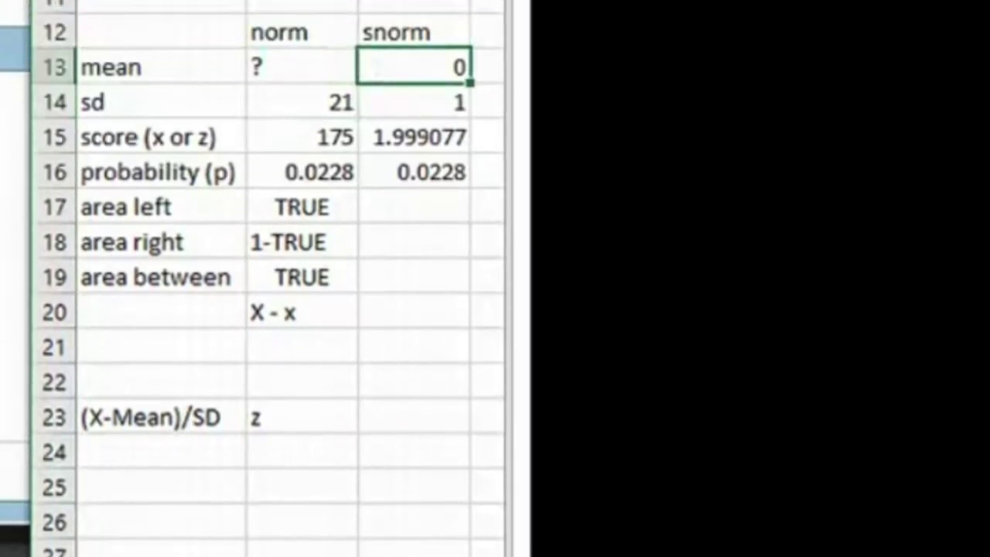
{"action": "key", "text": "Down"}
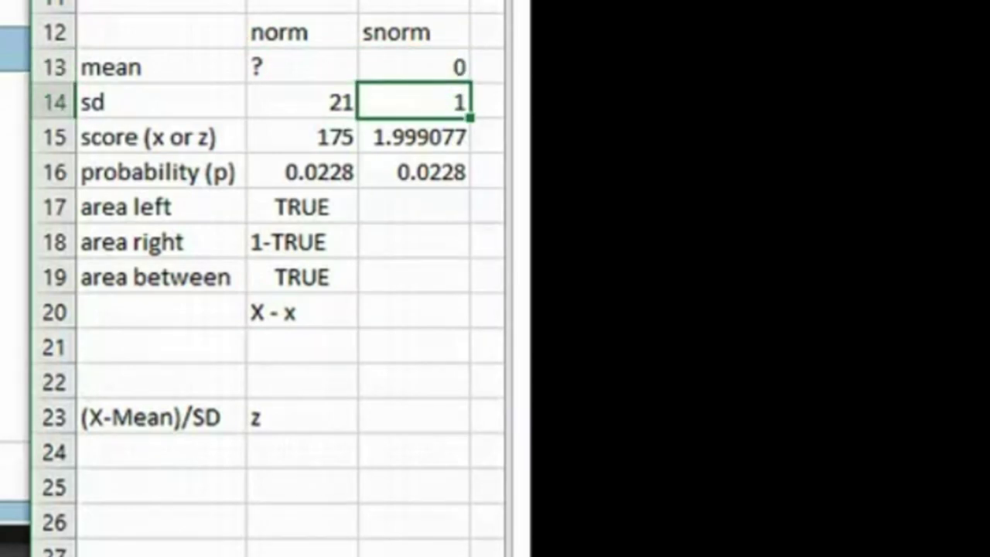
{"action": "key", "text": "Left"}
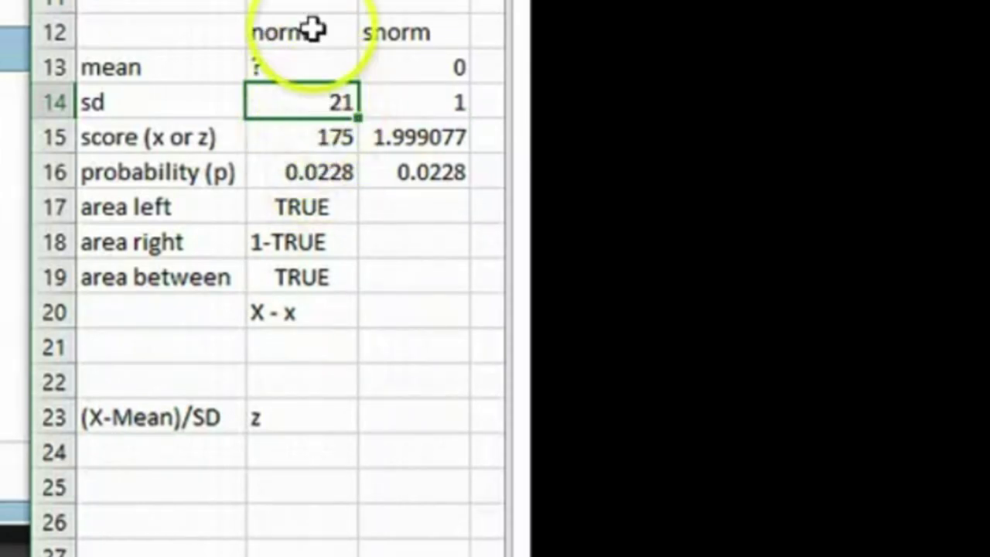
{"action": "left_click", "coordinate": [312, 62]}
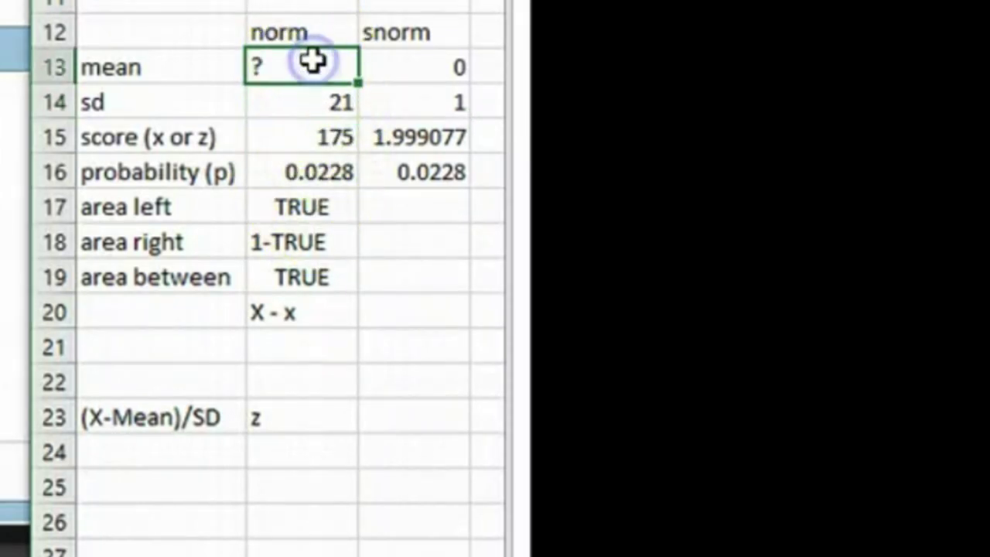